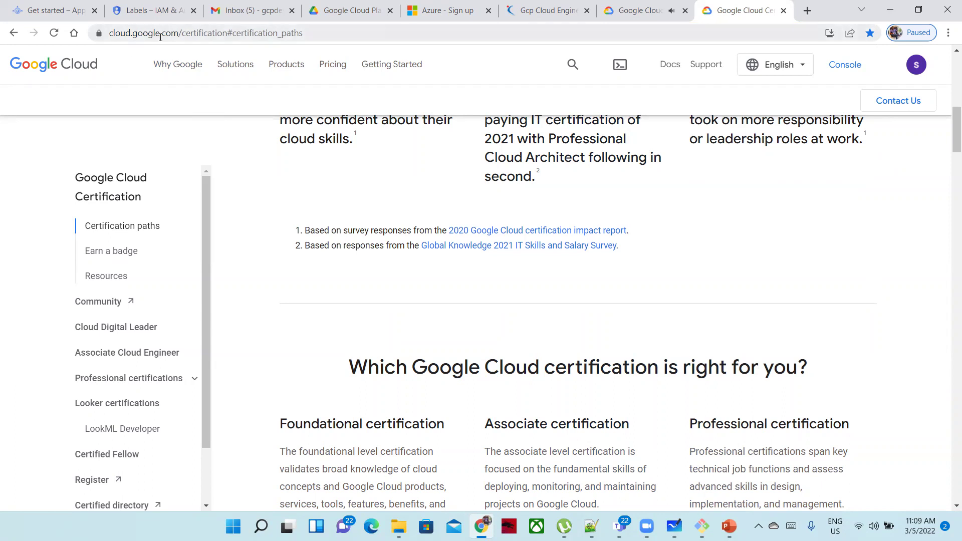
Open the Google Cloud console from the certification page and expand its navigation menu
click(844, 70)
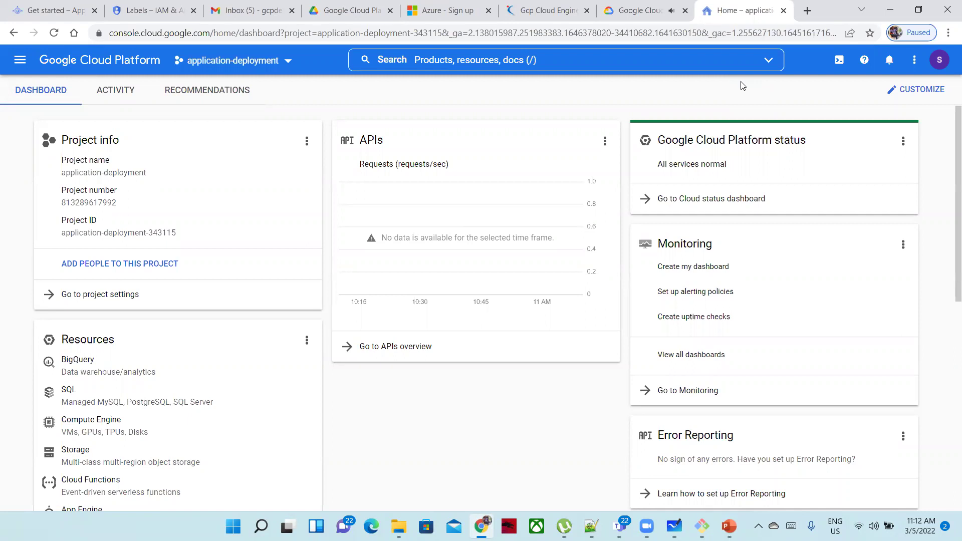
click(21, 65)
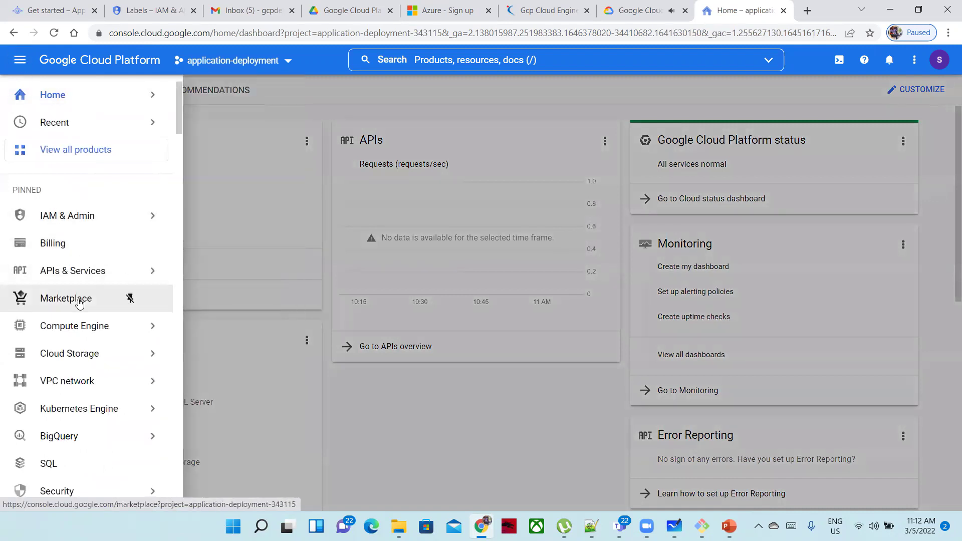
Examine the pinned services and the compute, serverless, storage and database products in the console's navigation menu
mouse_move(70, 331)
mouse_move(62, 357)
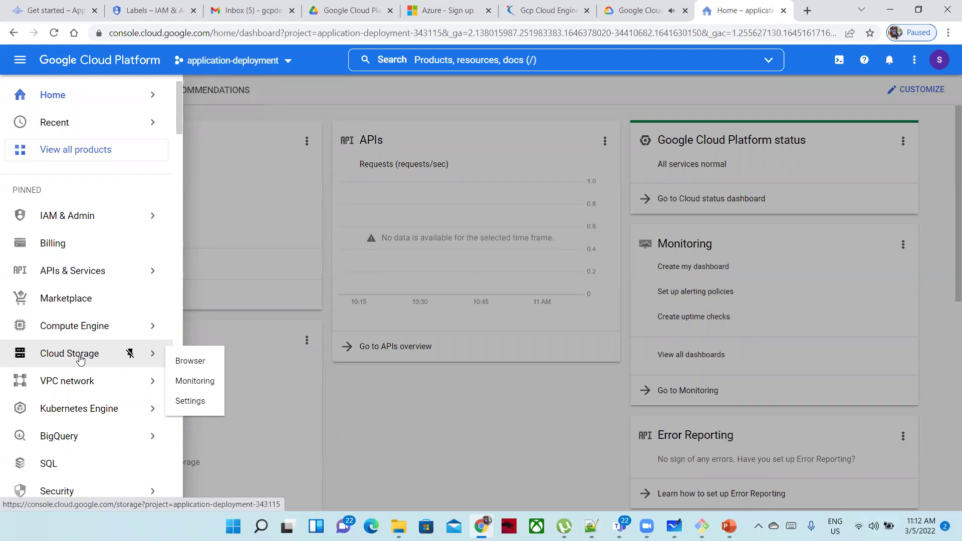
mouse_move(82, 389)
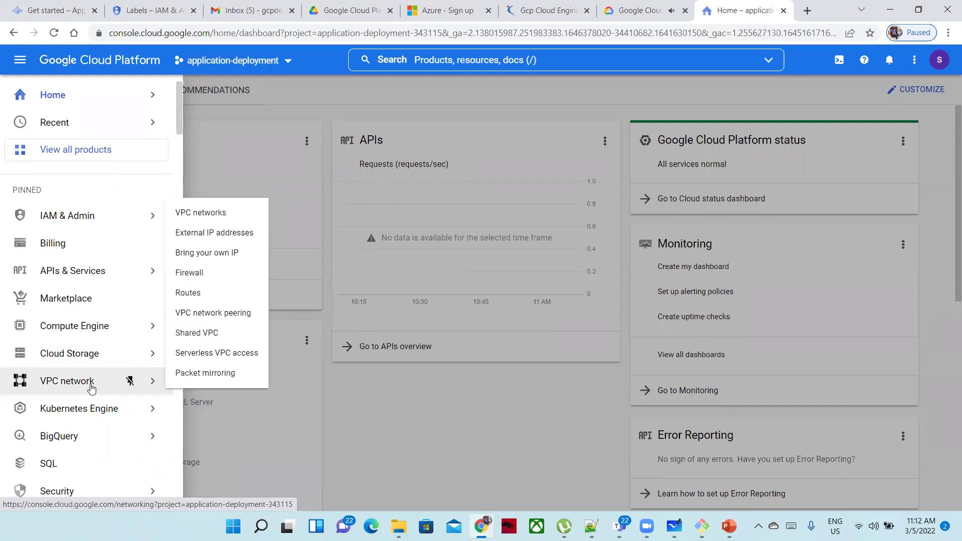
scroll(91, 389, down, 1)
scroll(91, 389, down, 2)
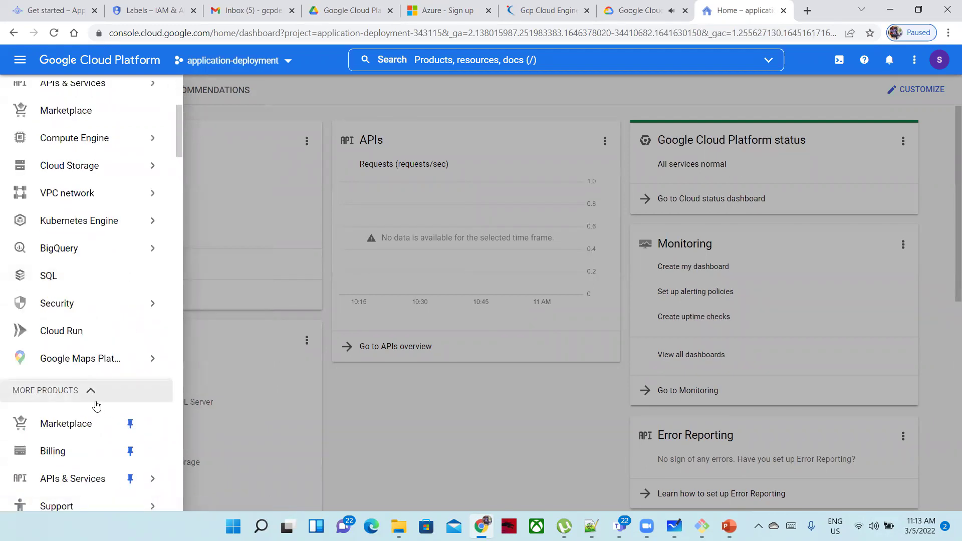
scroll(96, 401, down, 2)
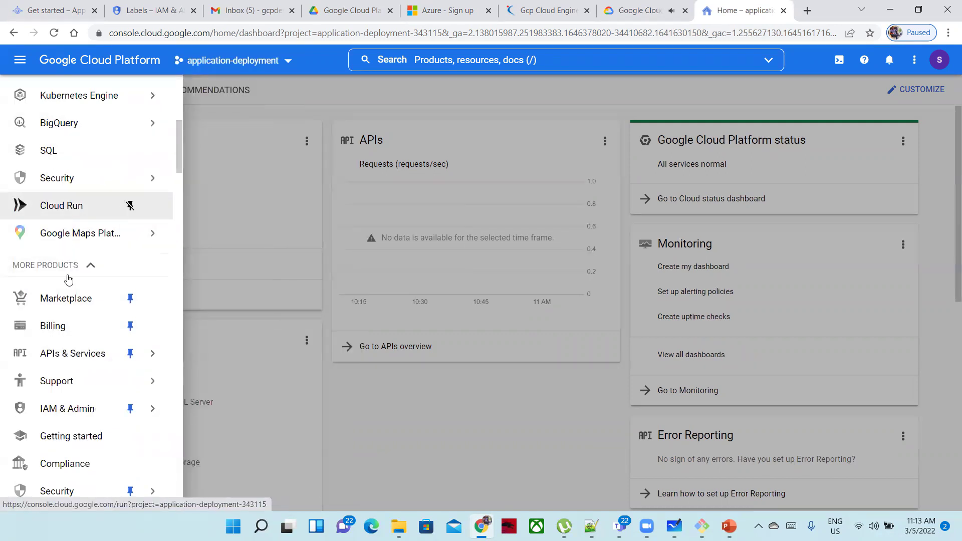
scroll(86, 329, down, 3)
scroll(93, 372, down, 1)
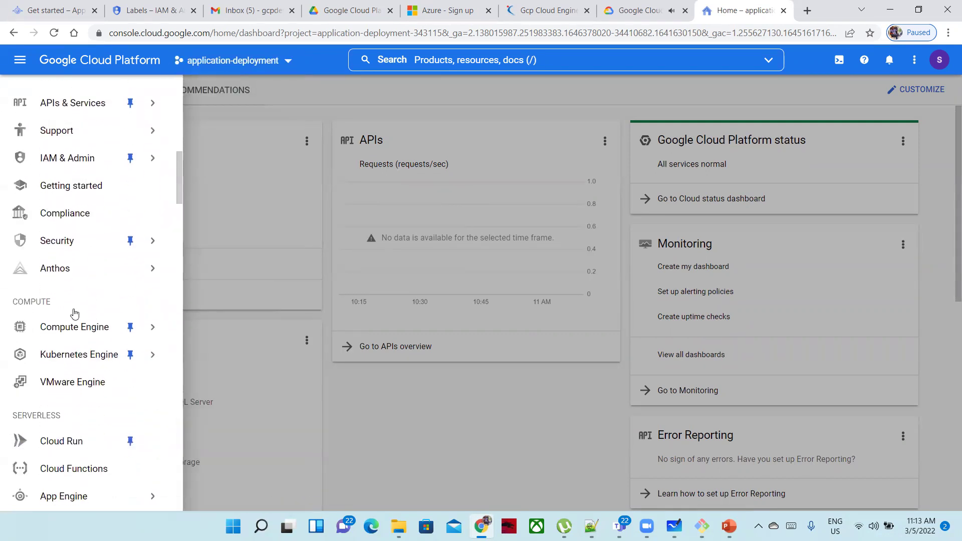
mouse_move(76, 244)
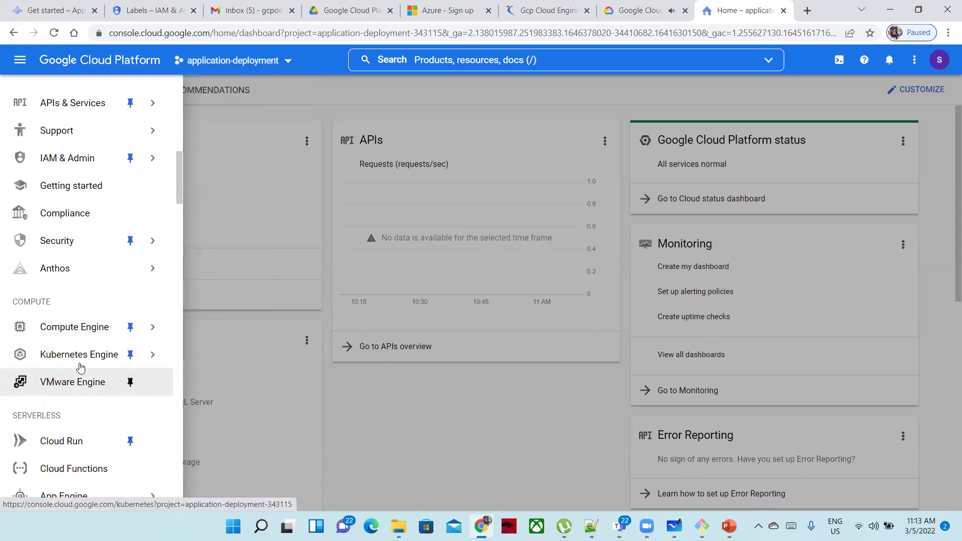
scroll(93, 385, down, 3)
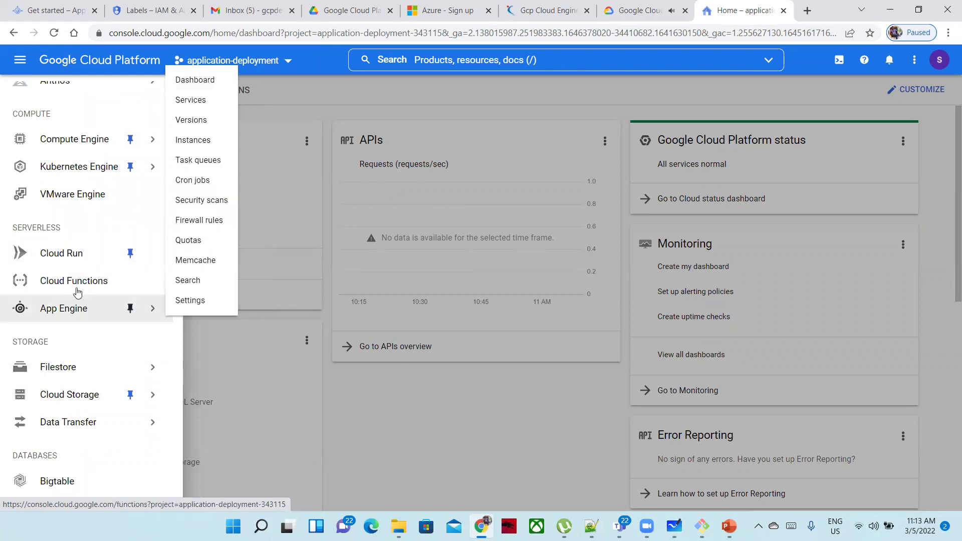
mouse_move(22, 313)
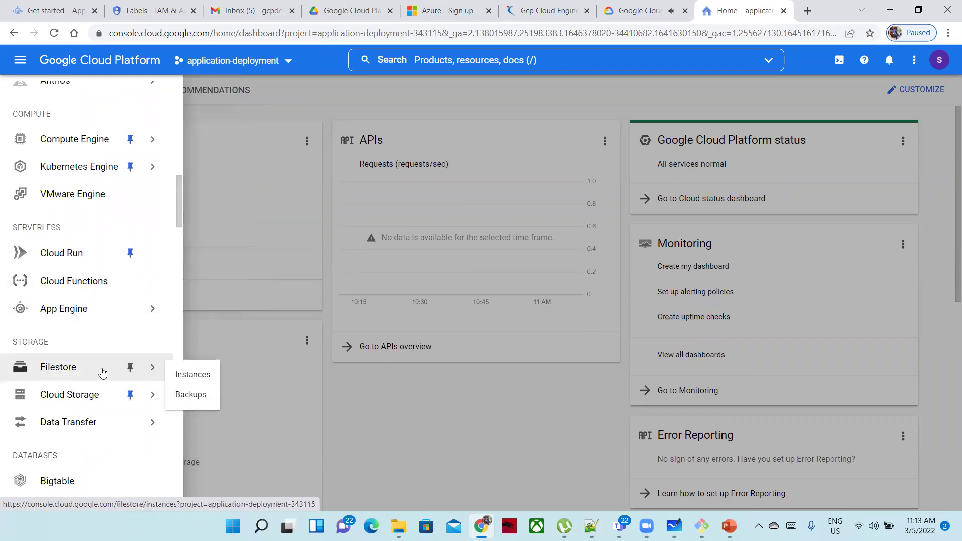
scroll(49, 383, down, 4)
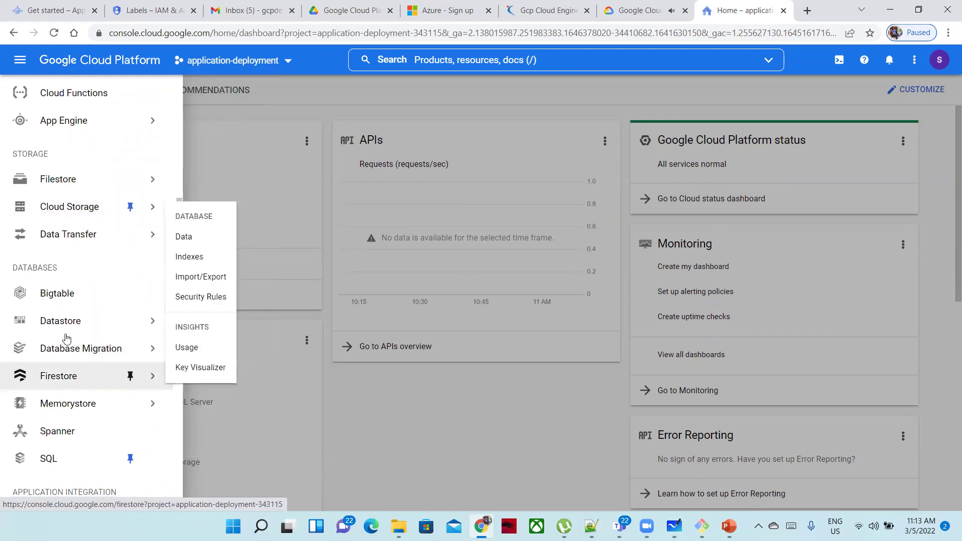
mouse_move(68, 336)
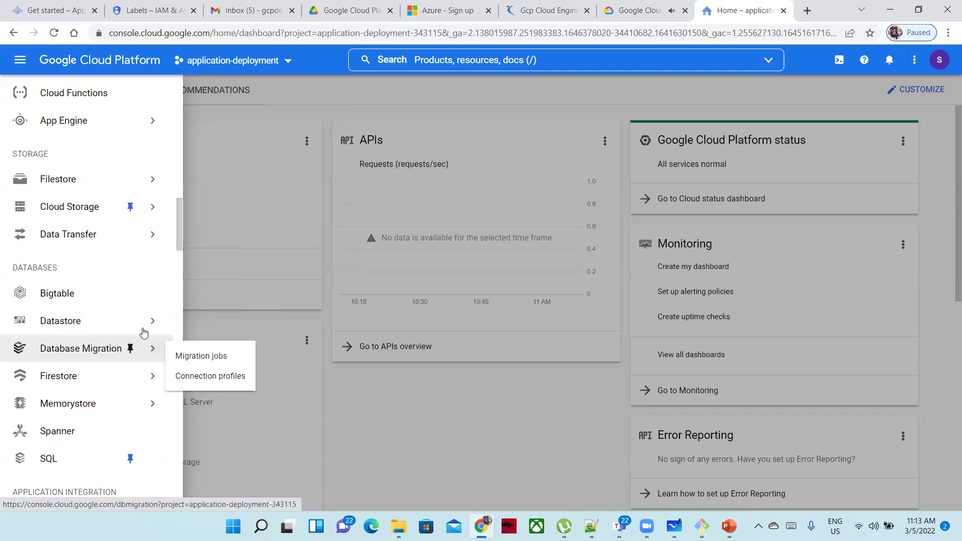
scroll(124, 319, up, 7)
scroll(124, 317, up, 5)
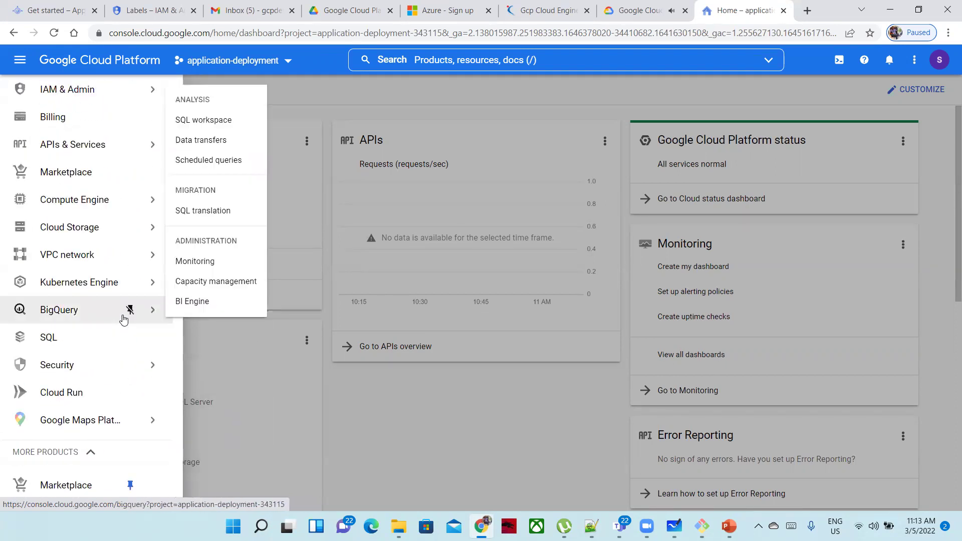
scroll(122, 316, up, 3)
mouse_move(163, 224)
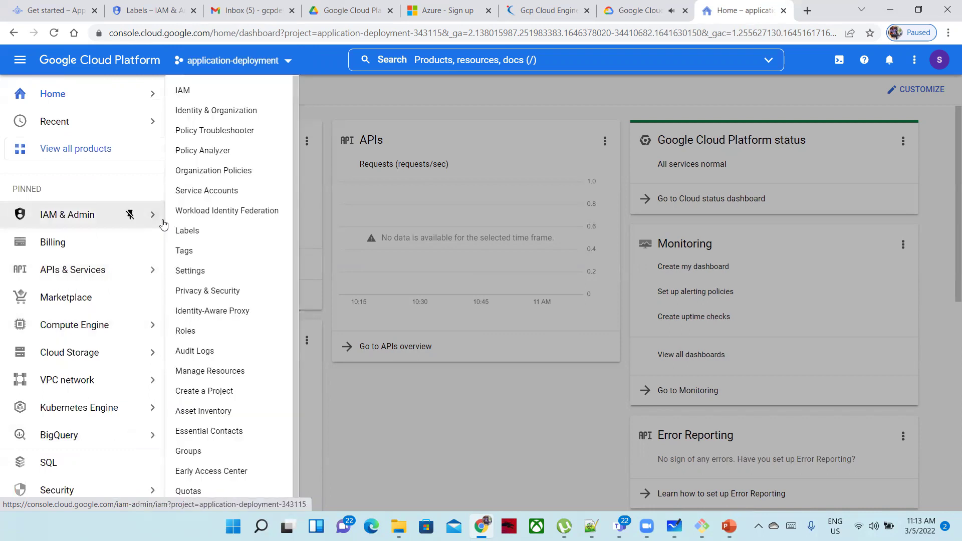
mouse_move(131, 353)
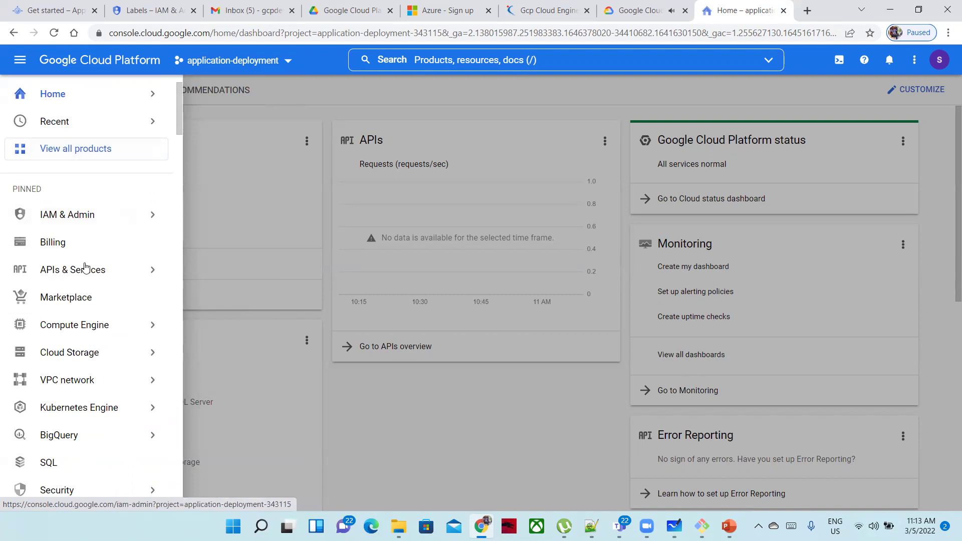
Open Compute Engine's VM instances for the application-deployment project and cancel the billing account selection
mouse_move(130, 323)
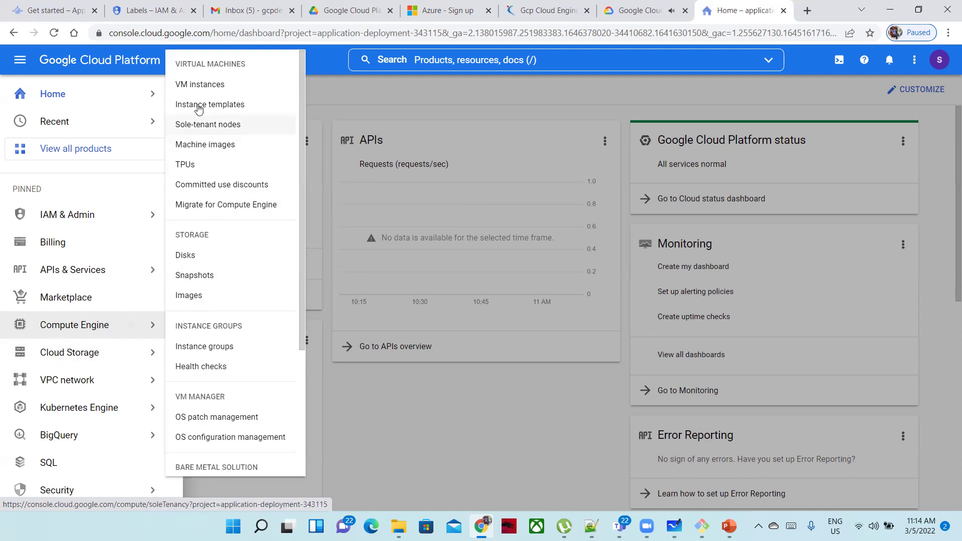
click(195, 88)
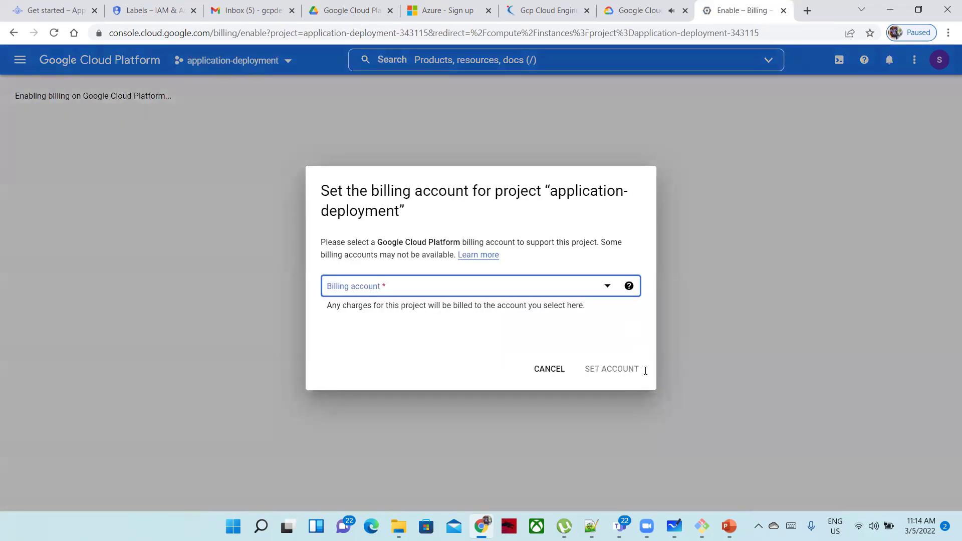
mouse_move(628, 285)
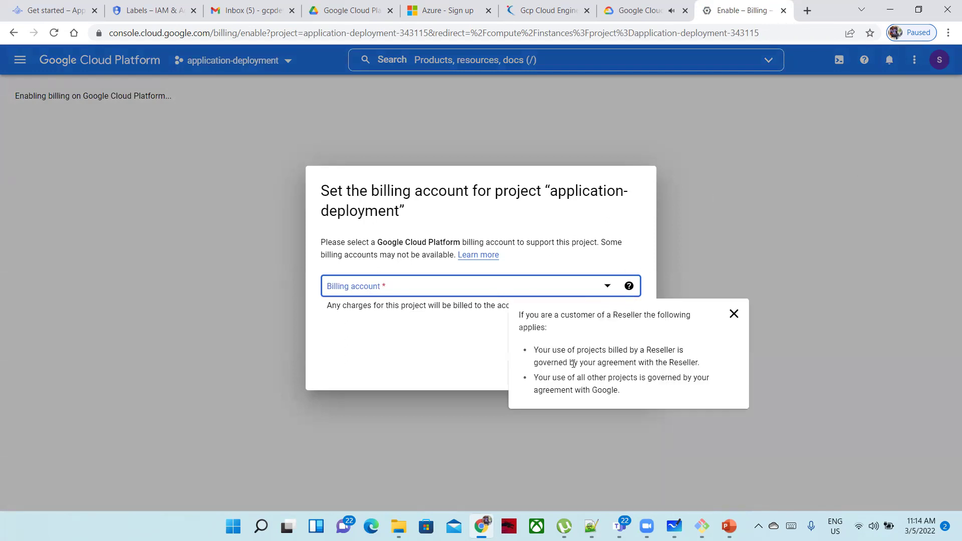
click(545, 368)
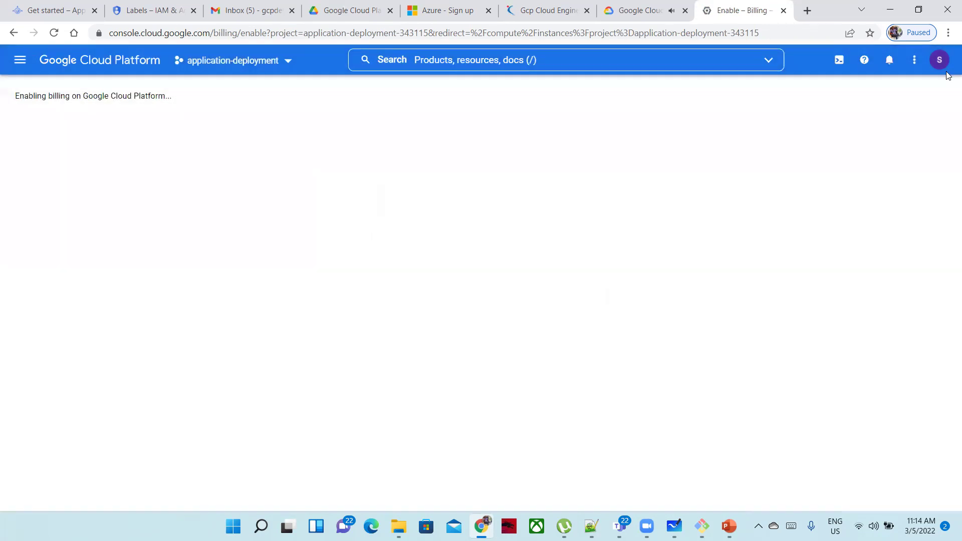
Check which Google account is signed in to the console
click(938, 64)
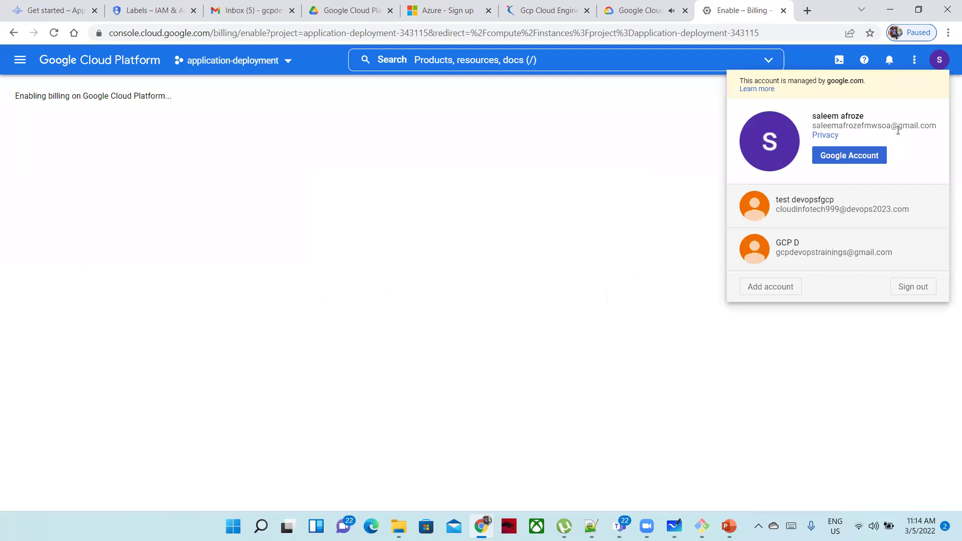
click(396, 256)
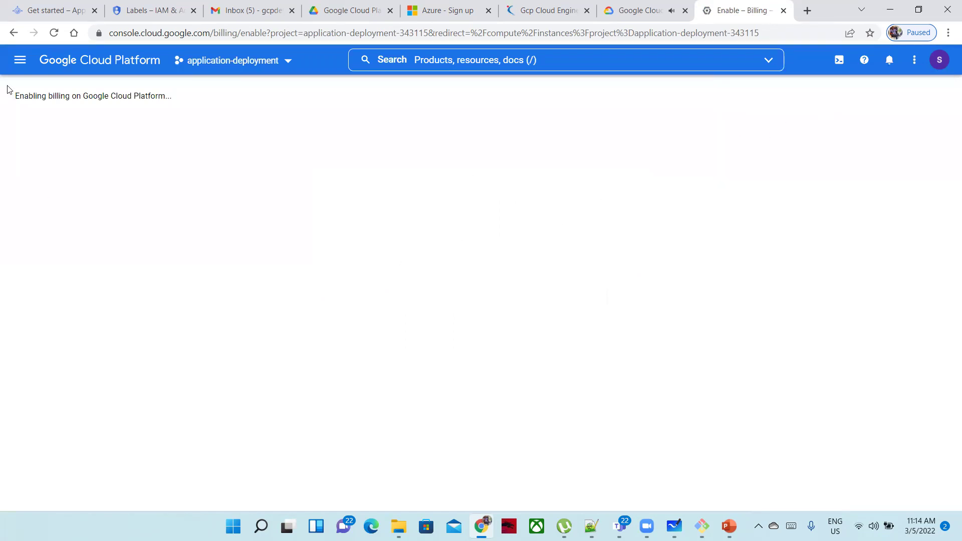
Try to open Compute Engine's VM instances again from the enabling billing page
click(20, 61)
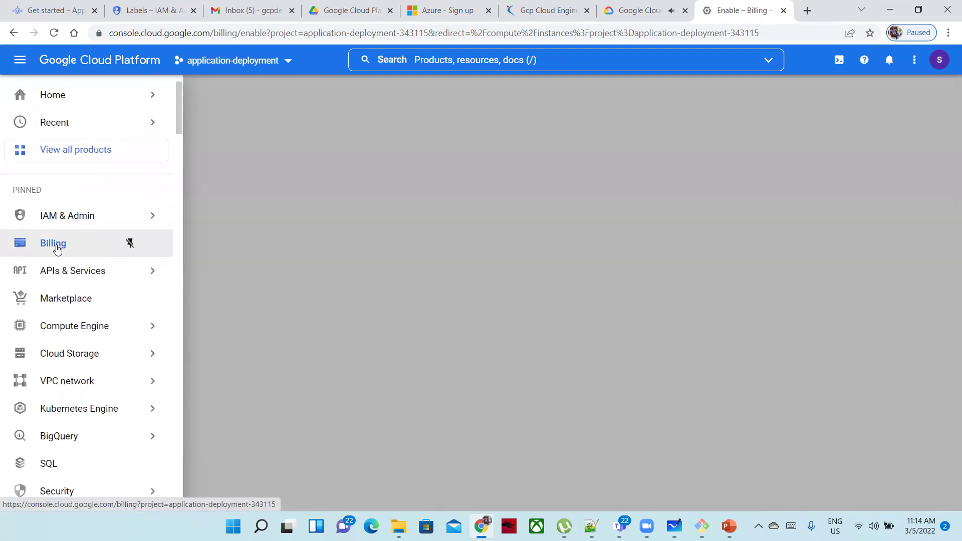
scroll(91, 311, down, 1)
mouse_move(80, 268)
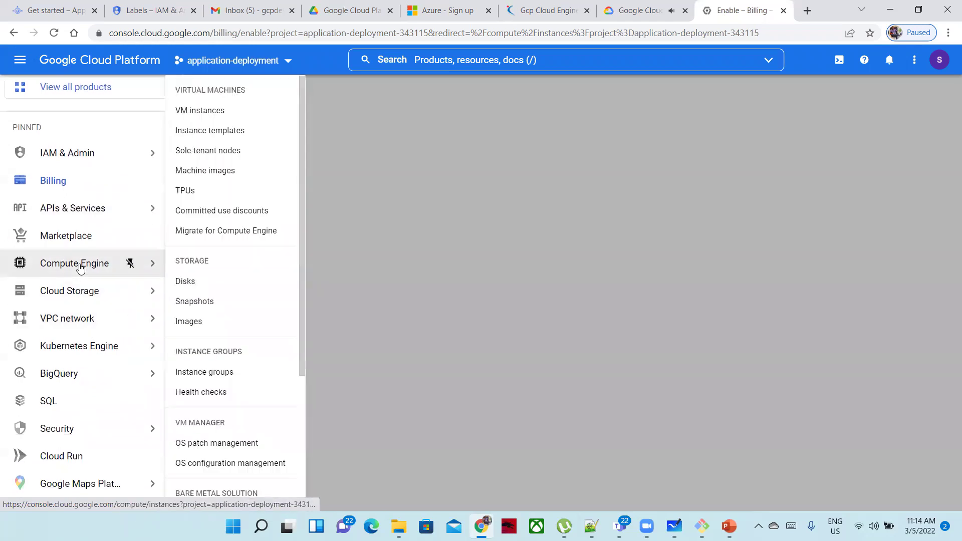
click(208, 111)
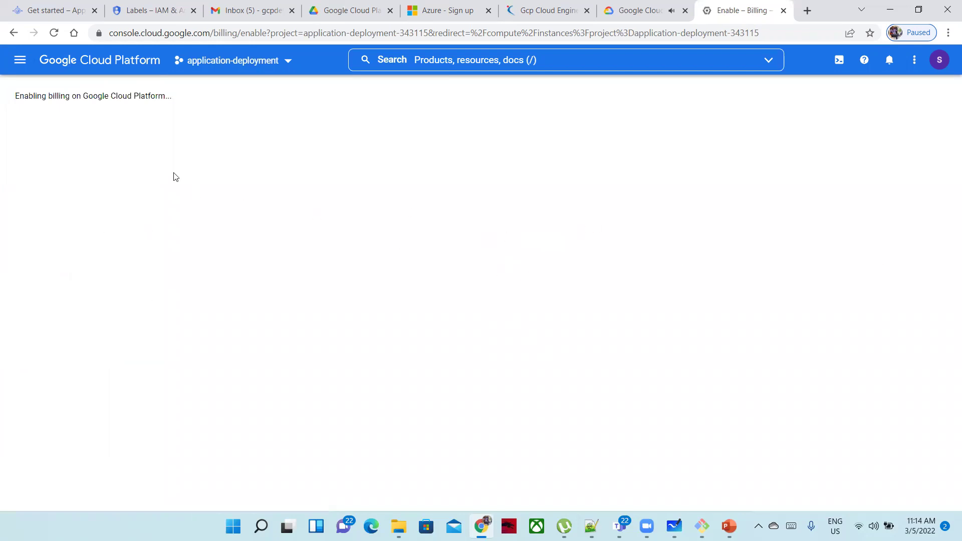
drag(66, 99, 249, 89)
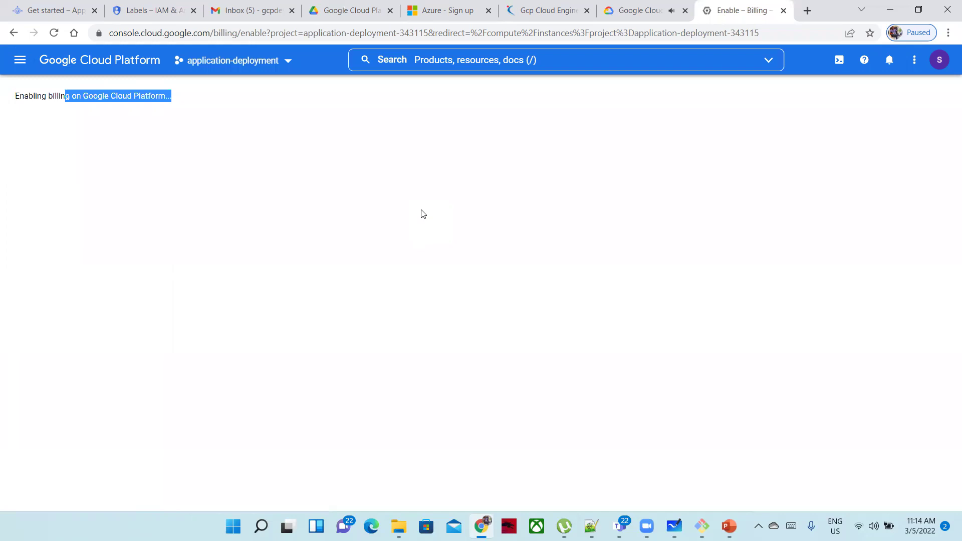
Try to switch the console to the php-project project
click(278, 61)
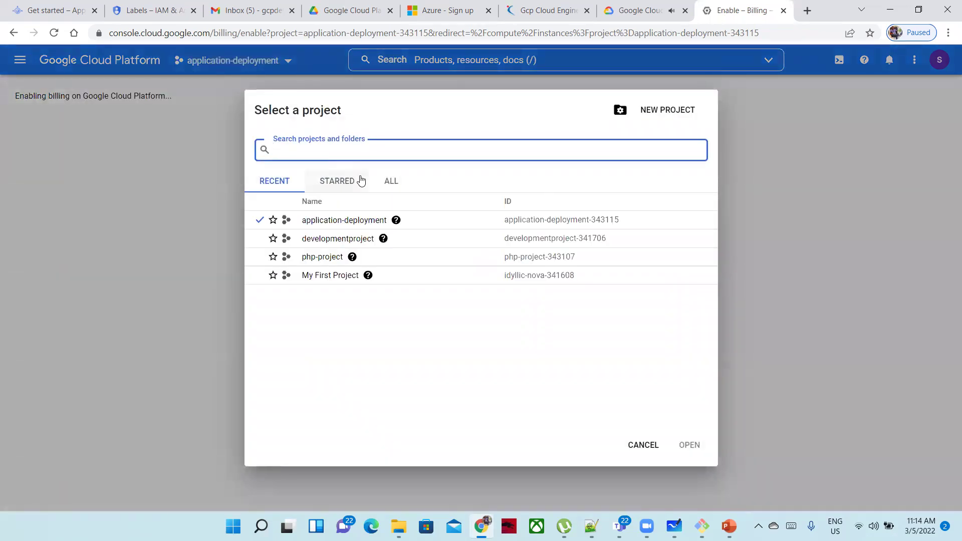
click(309, 256)
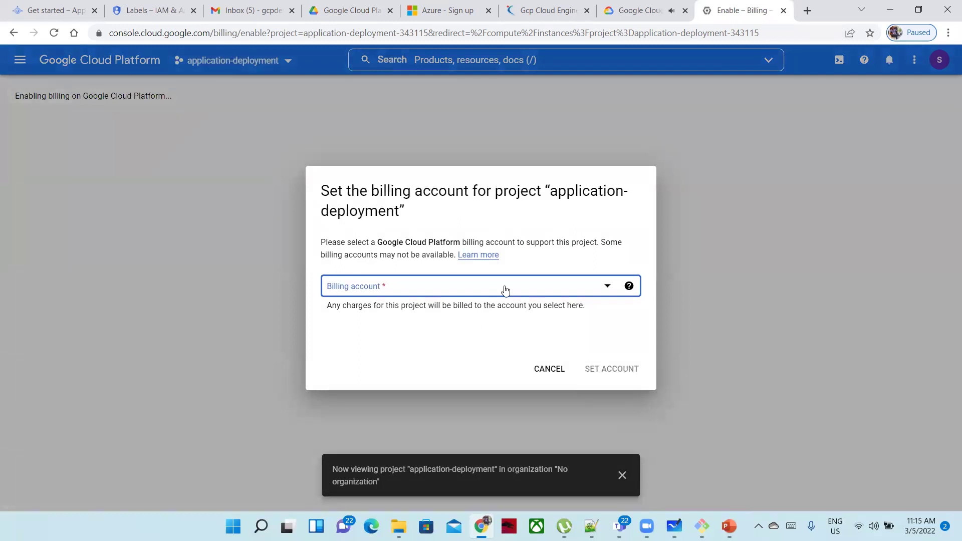
Try to set My Billing Account as the billing account for the application-deployment project
click(505, 291)
click(393, 350)
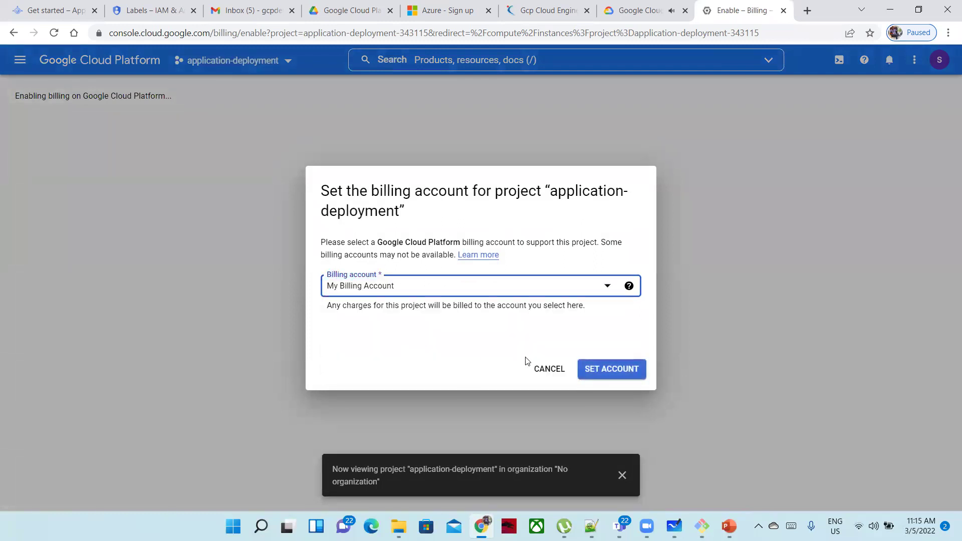
click(592, 370)
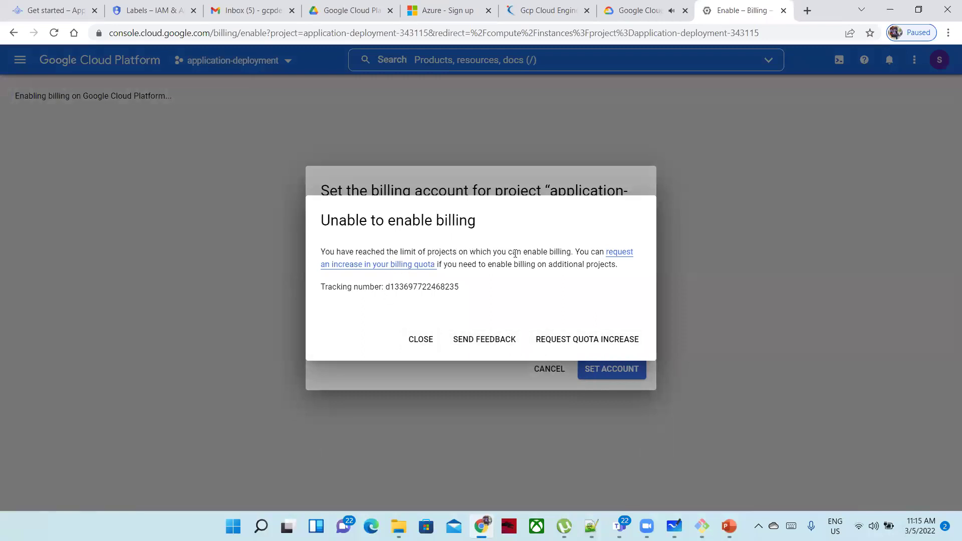
click(416, 339)
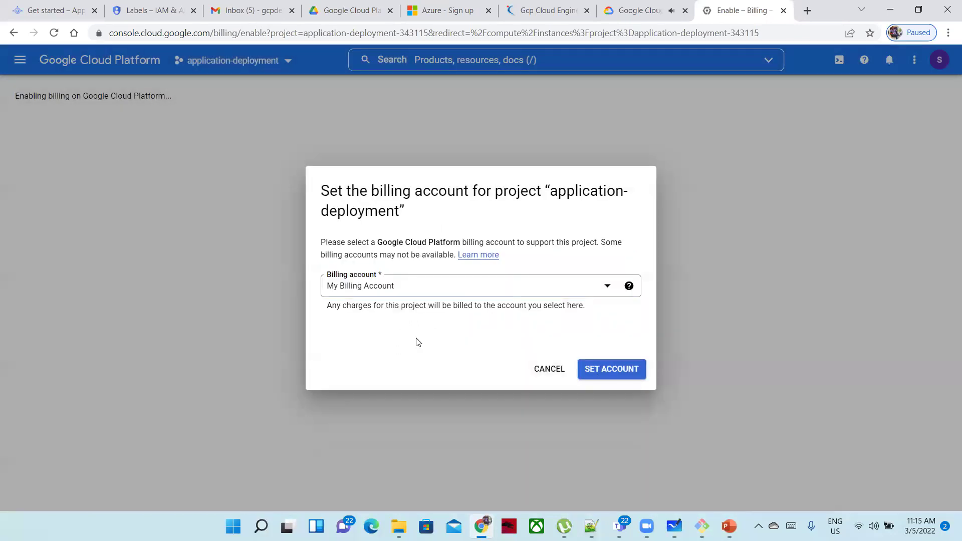
click(553, 371)
Try to switch the console to My First Project
click(290, 59)
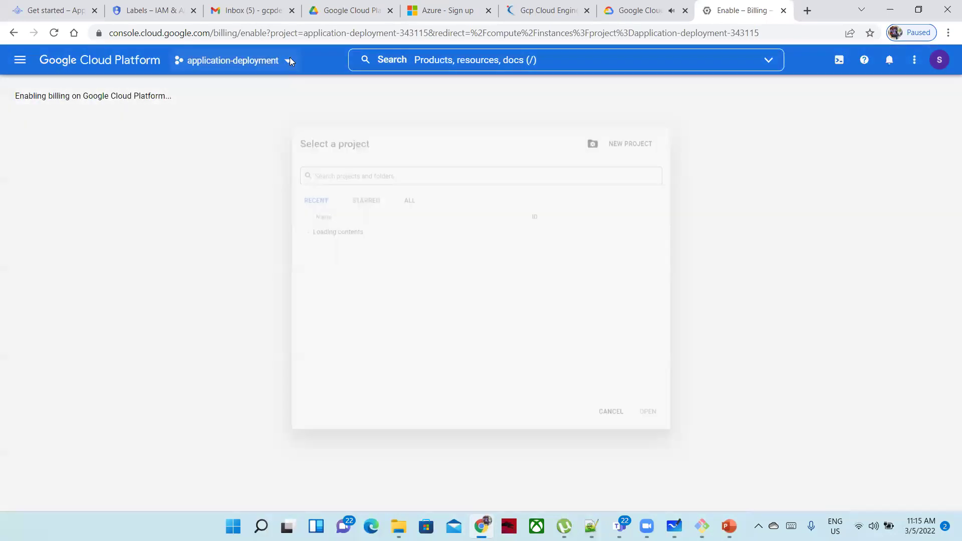
click(323, 276)
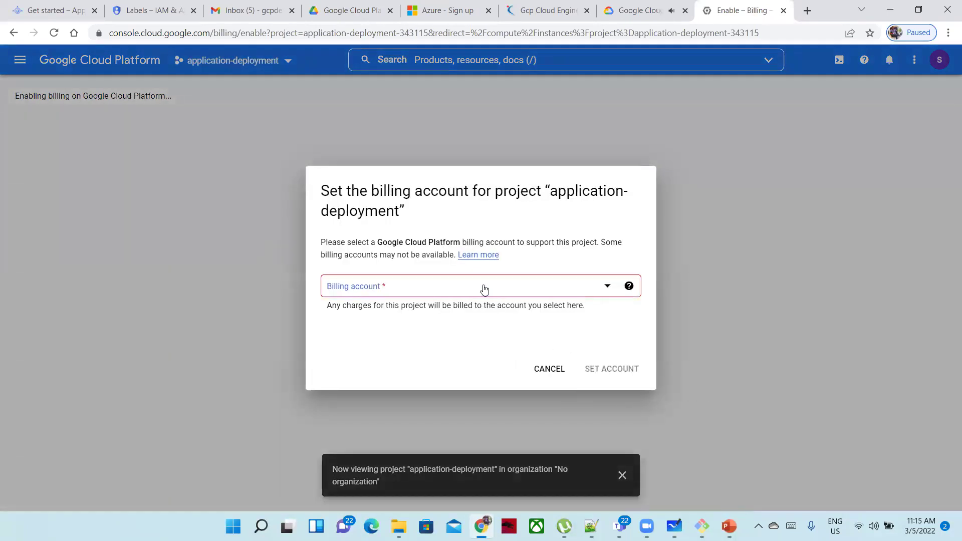
Try again to link My Billing Account to application-deployment and open the billing quota increase request form
click(484, 288)
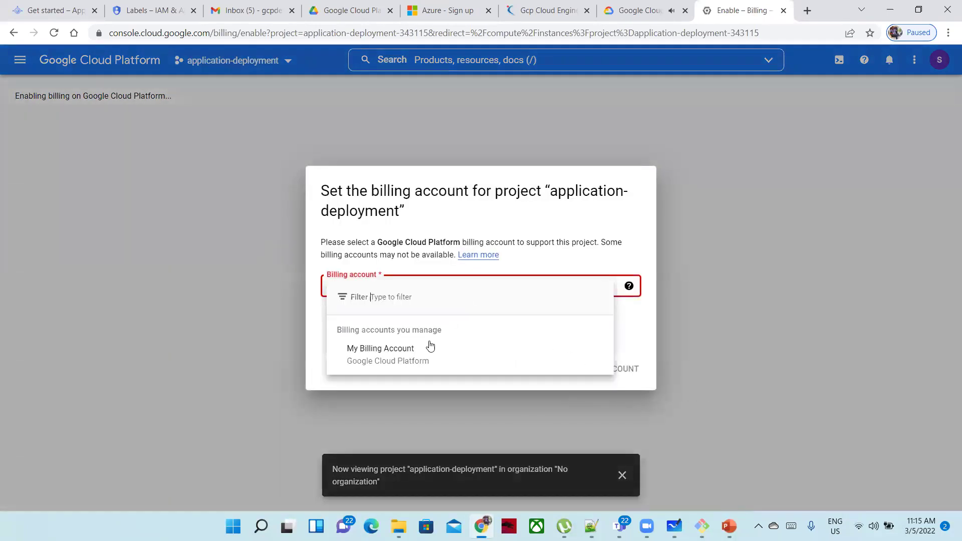
click(428, 348)
click(597, 375)
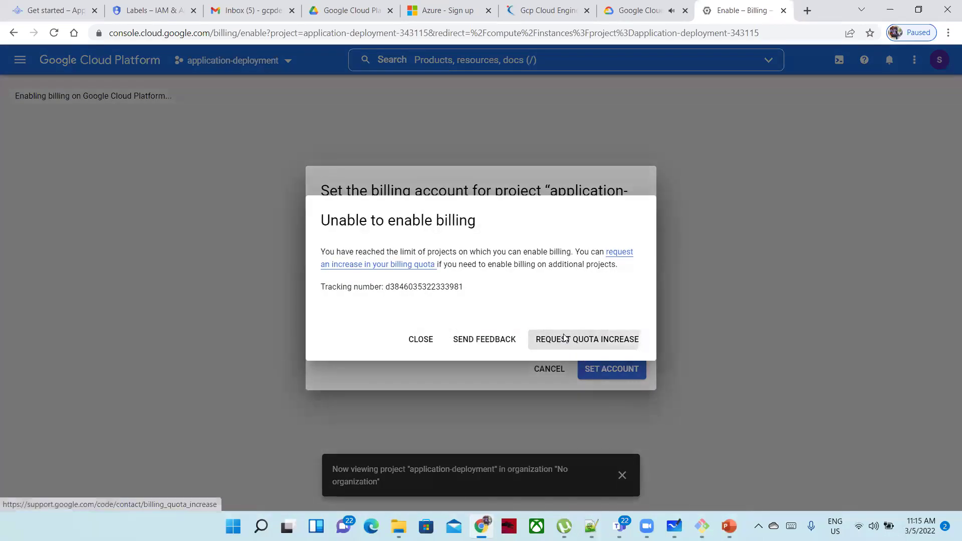
click(564, 338)
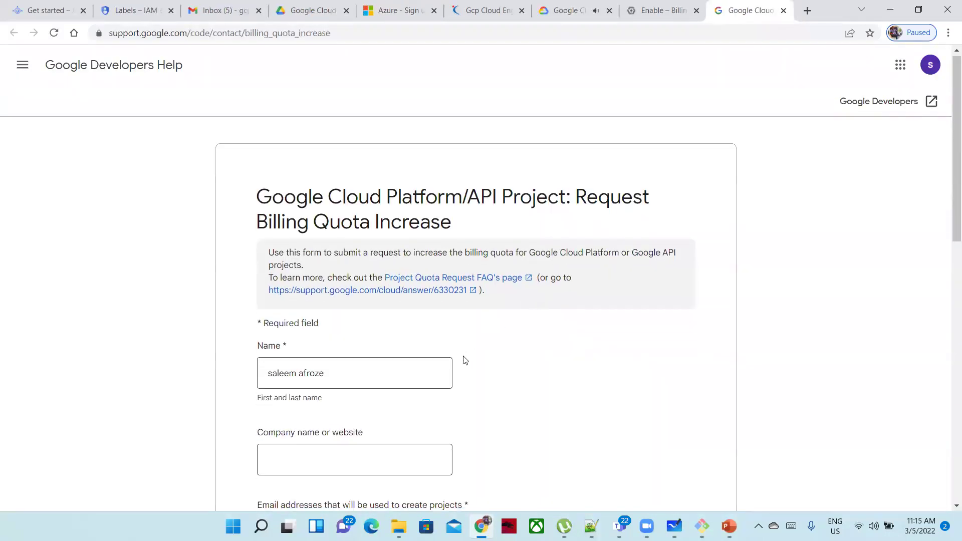
Review the fields of the billing quota increase request form, from company details down to the service types
scroll(465, 359, down, 2)
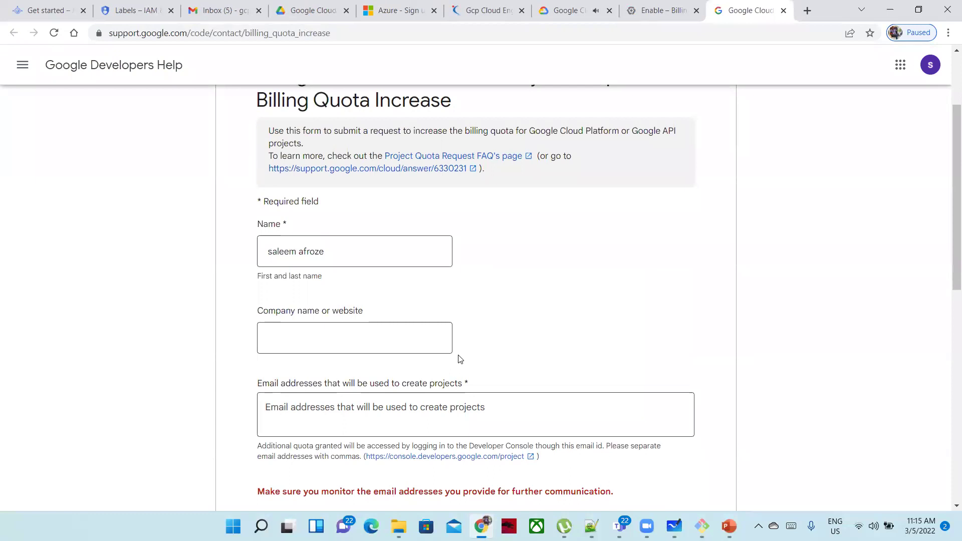
scroll(459, 359, down, 3)
scroll(459, 360, down, 4)
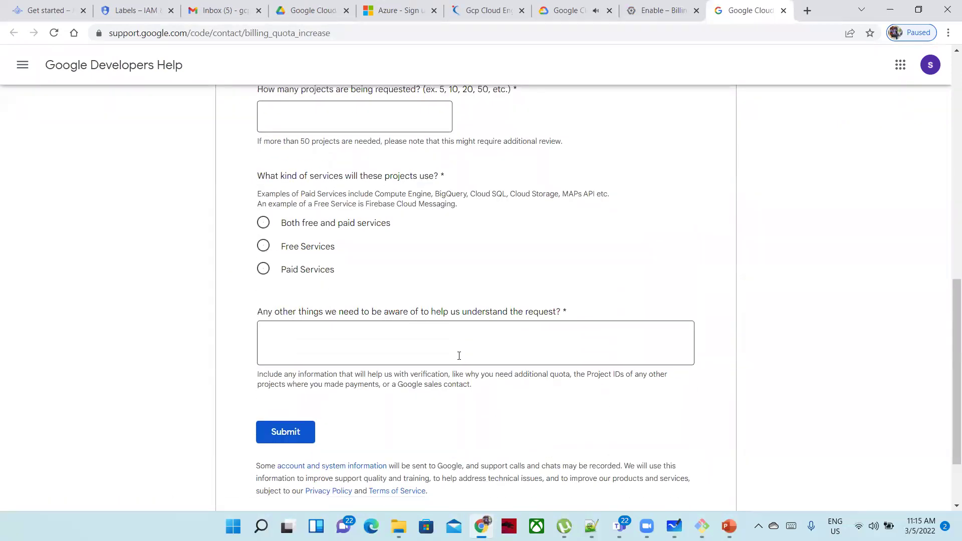
scroll(457, 356, down, 2)
scroll(457, 358, up, 5)
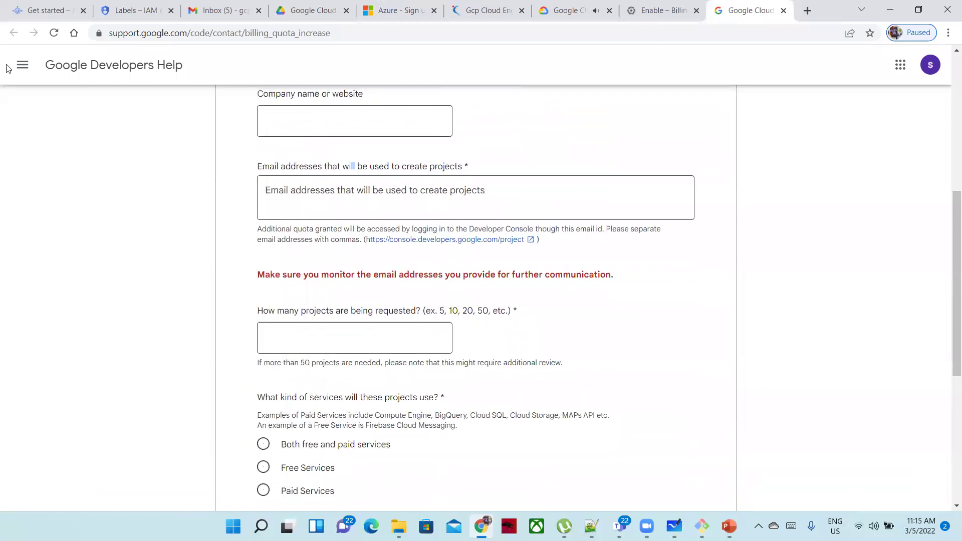
click(917, 13)
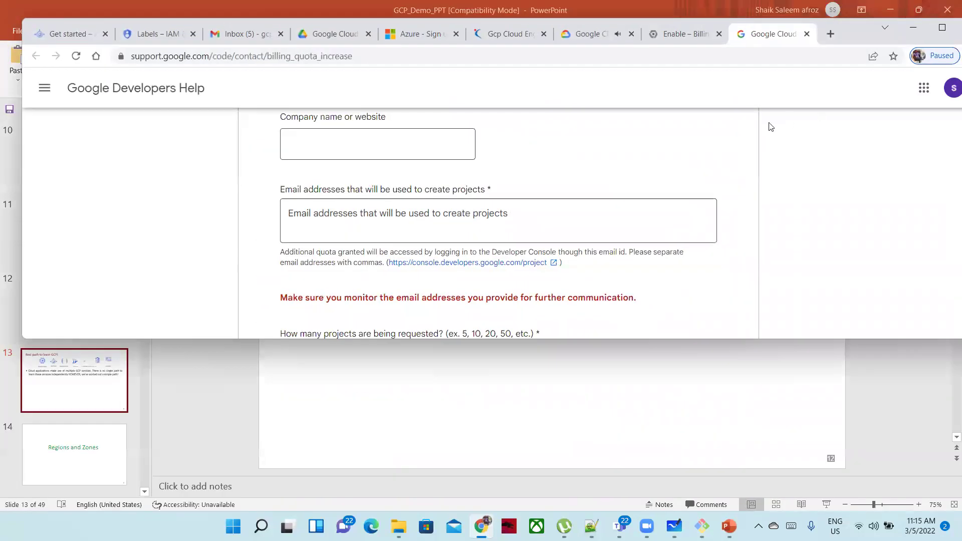
click(850, 6)
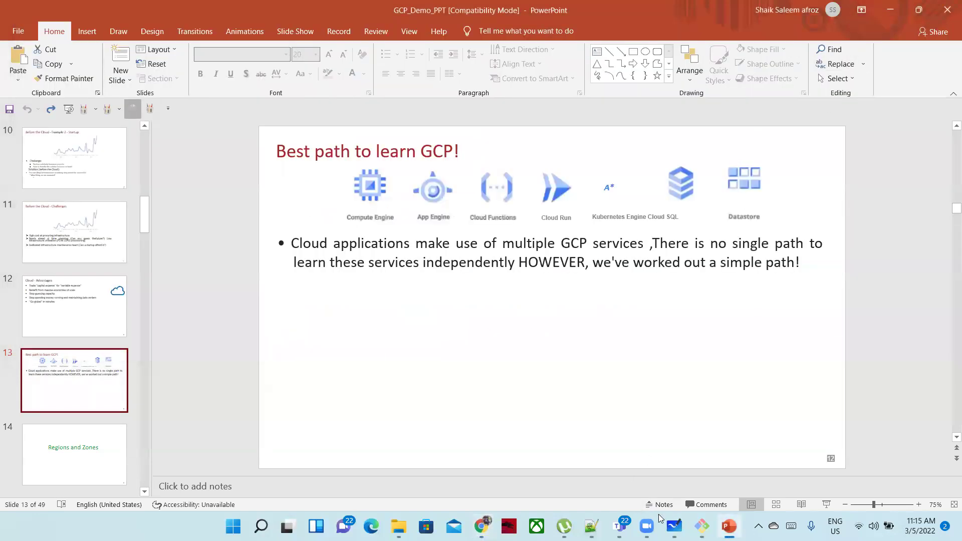
click(673, 522)
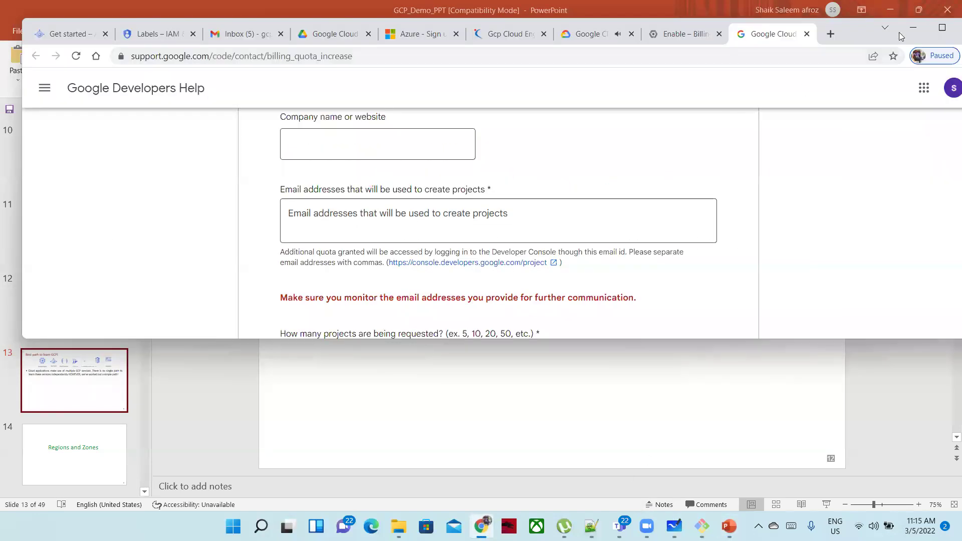
click(919, 12)
click(919, 12)
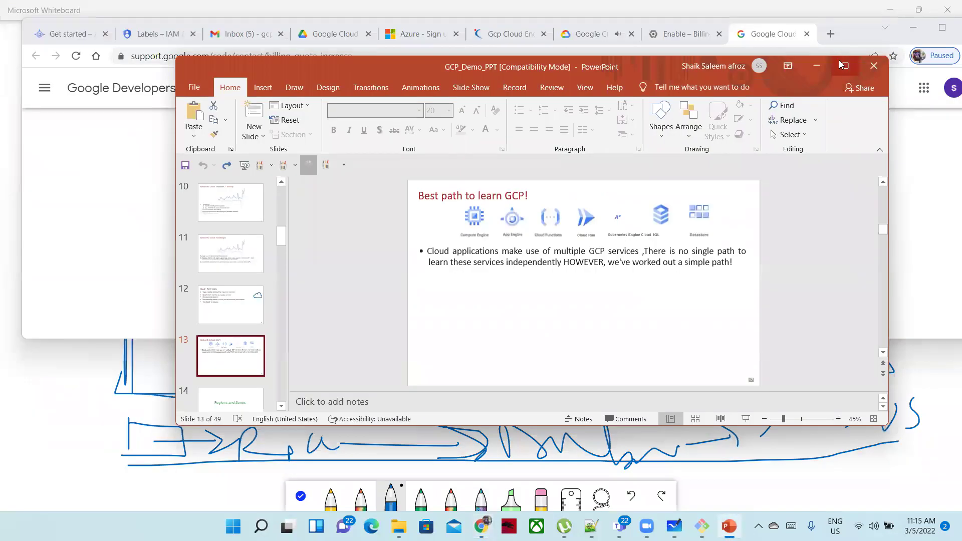
click(844, 66)
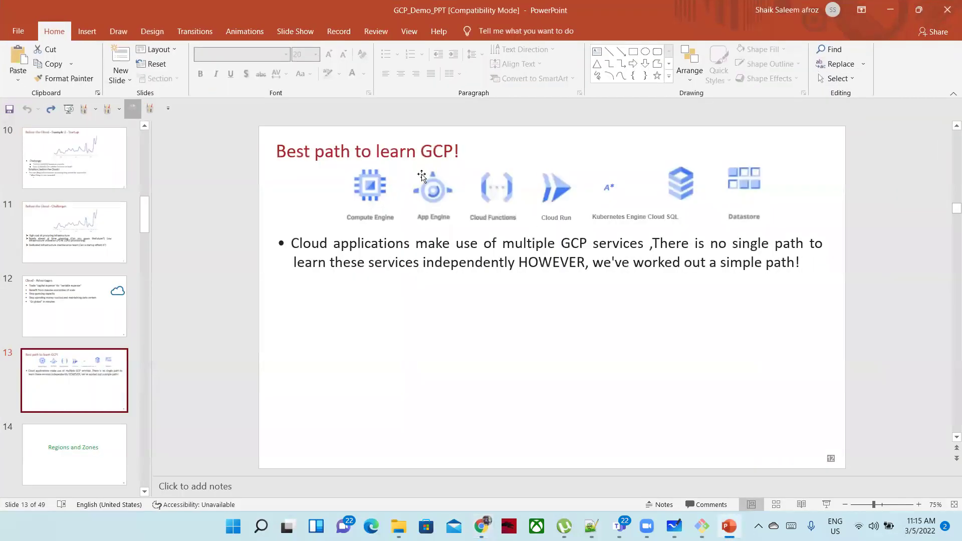
click(889, 10)
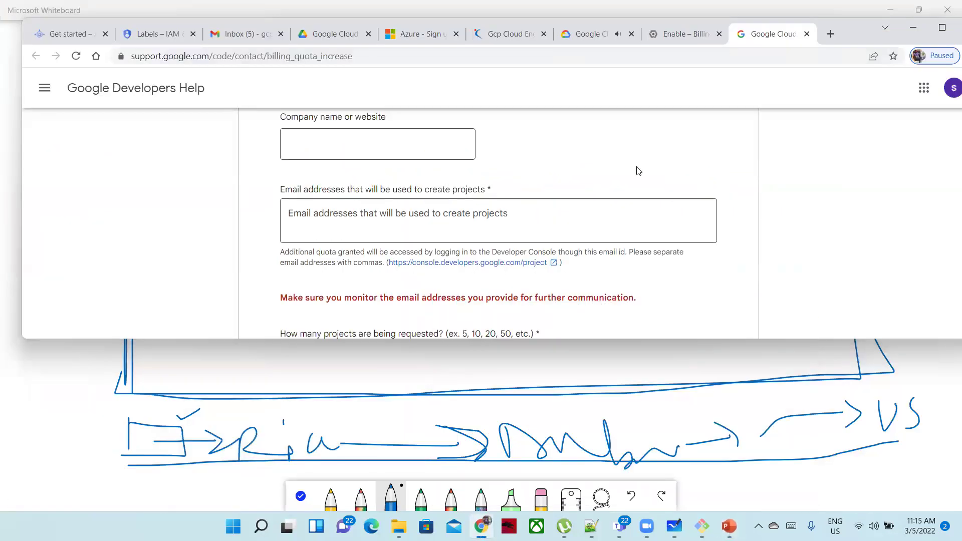
click(942, 27)
scroll(343, 267, up, 6)
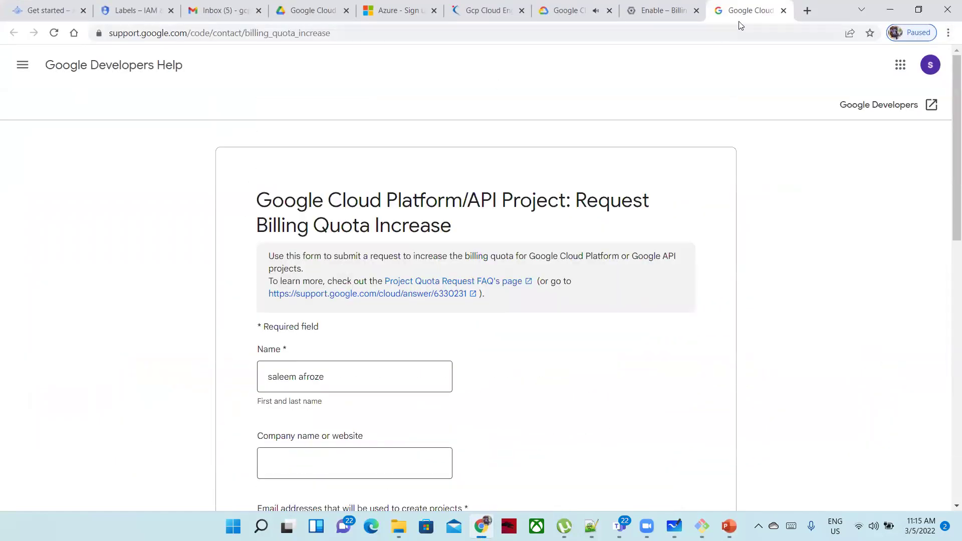
Close the billing quota increase form and cancel setting a billing account for application-deployment
click(783, 10)
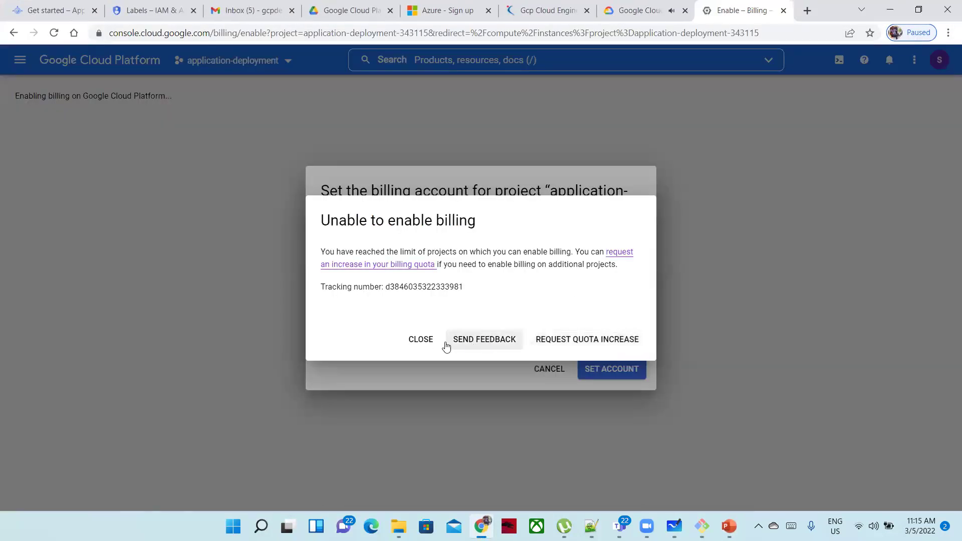
click(421, 340)
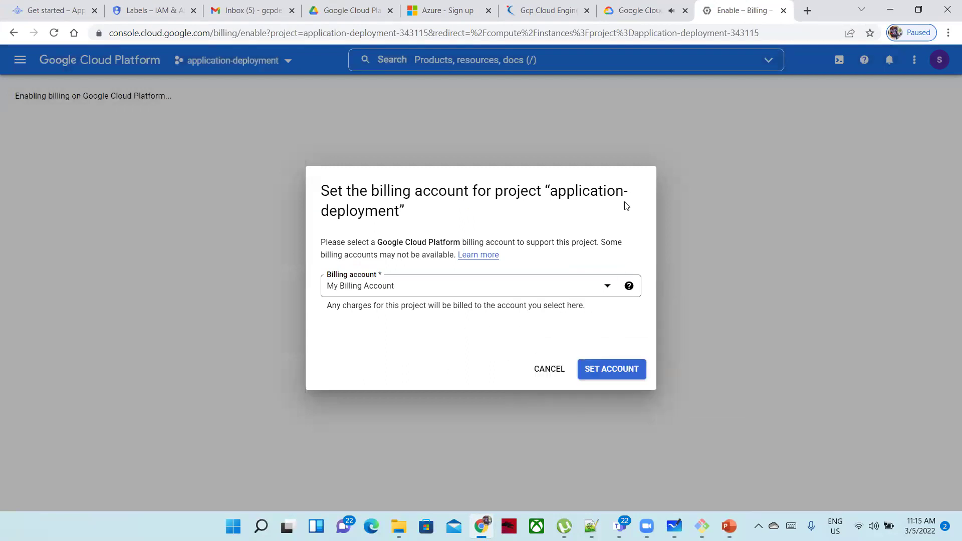
click(544, 371)
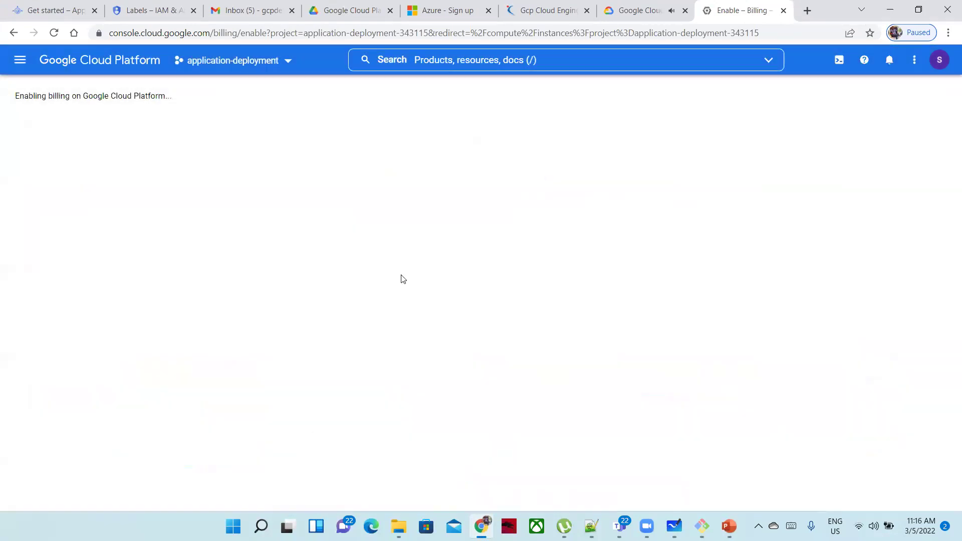
Try to switch the console to the developmentproject project
click(288, 61)
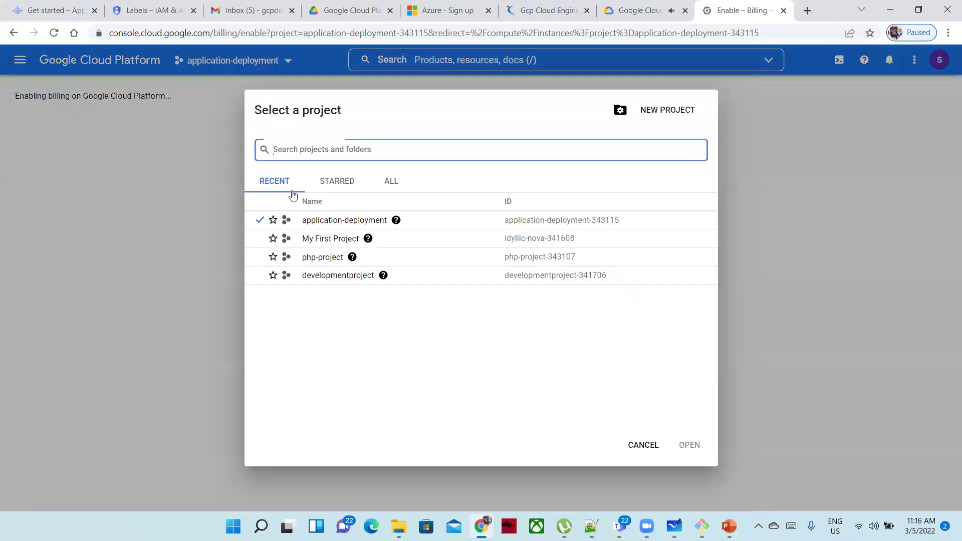
click(316, 275)
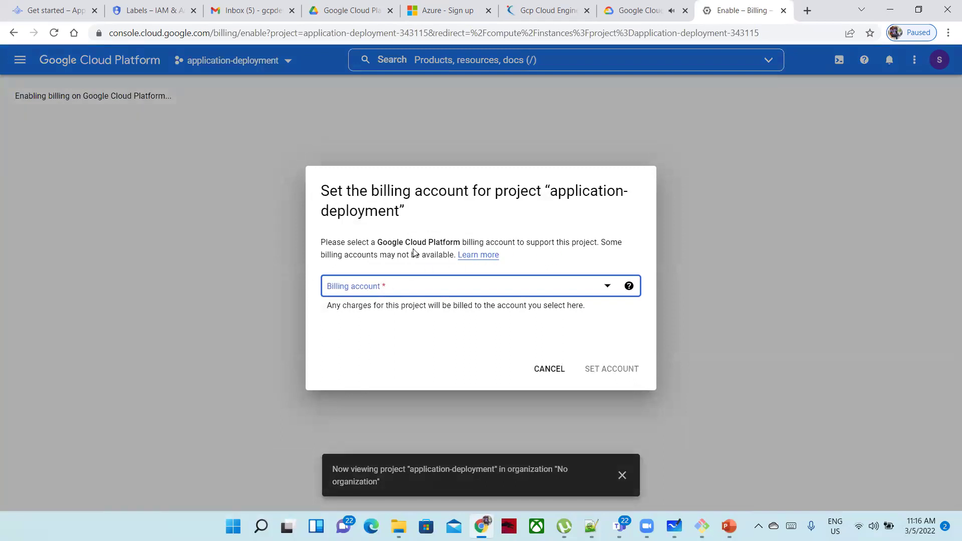
Try once more to set My Billing Account for application-deployment, and dismiss the billing account dialog
click(608, 283)
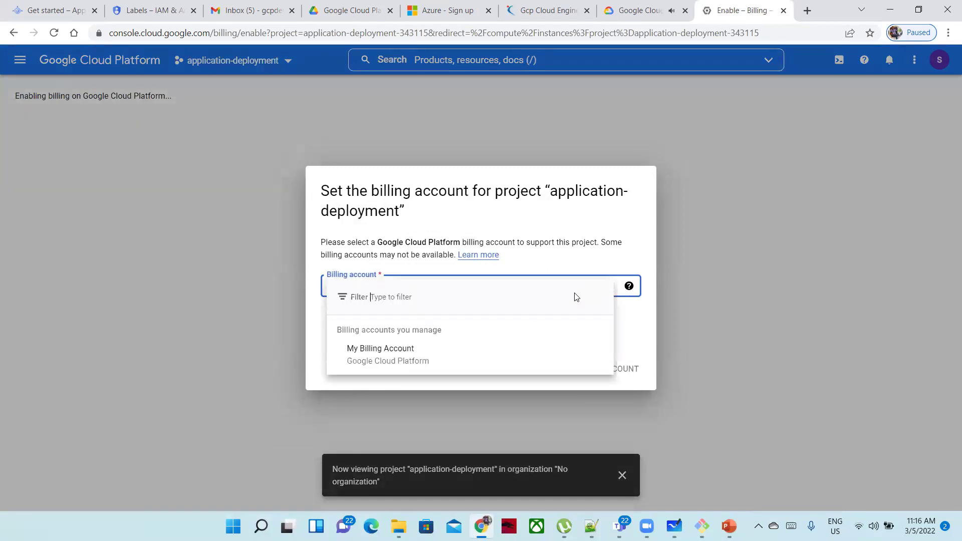
click(389, 349)
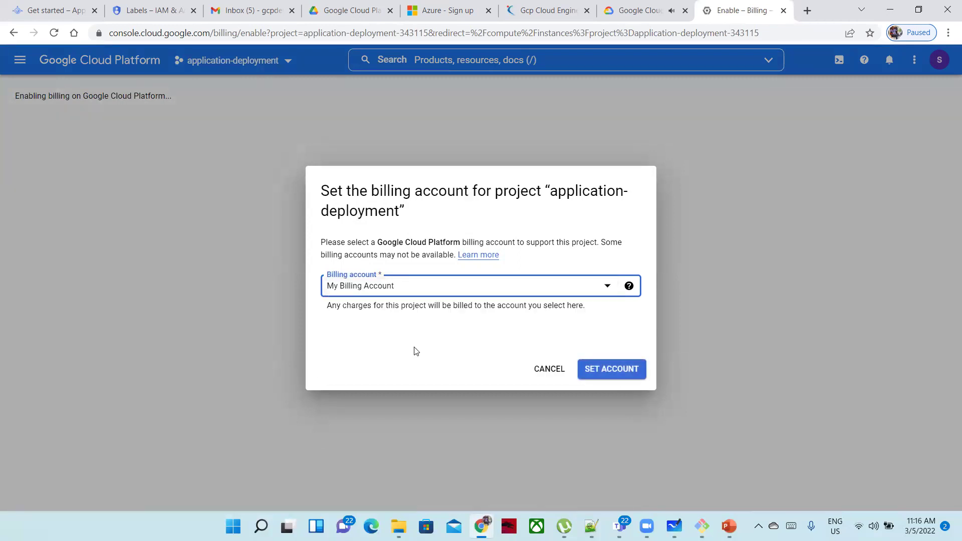
click(605, 371)
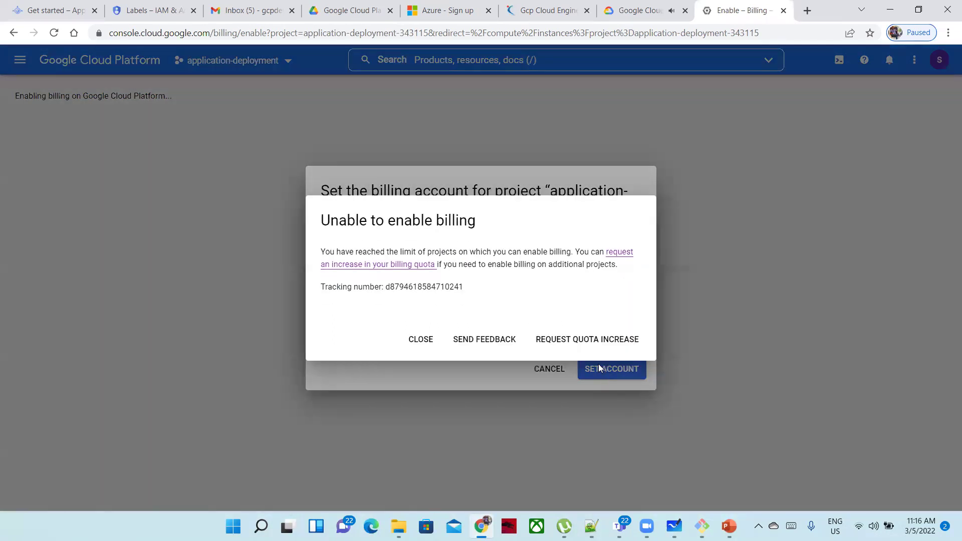
click(423, 340)
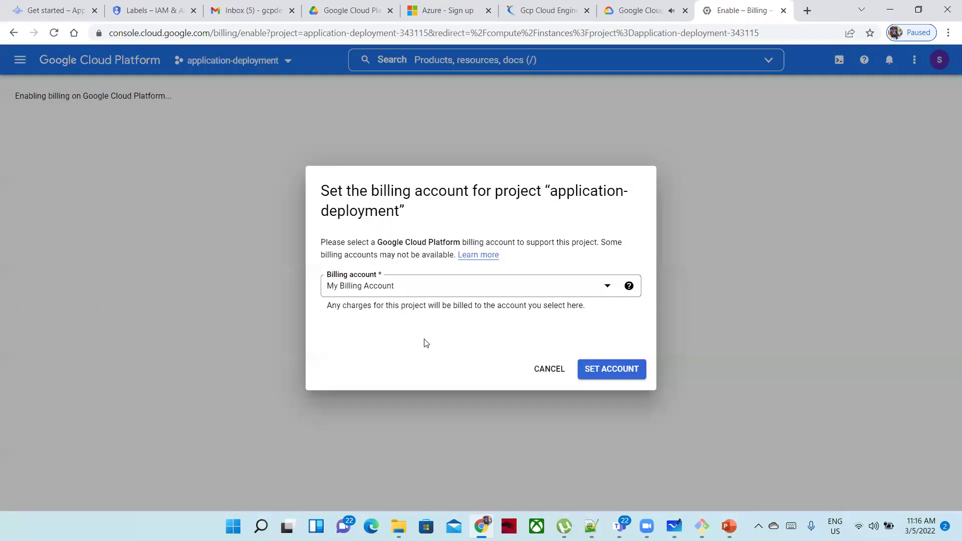
click(546, 369)
Open the project's Billing page and try to link My Billing Account to application-deployment from there
click(13, 60)
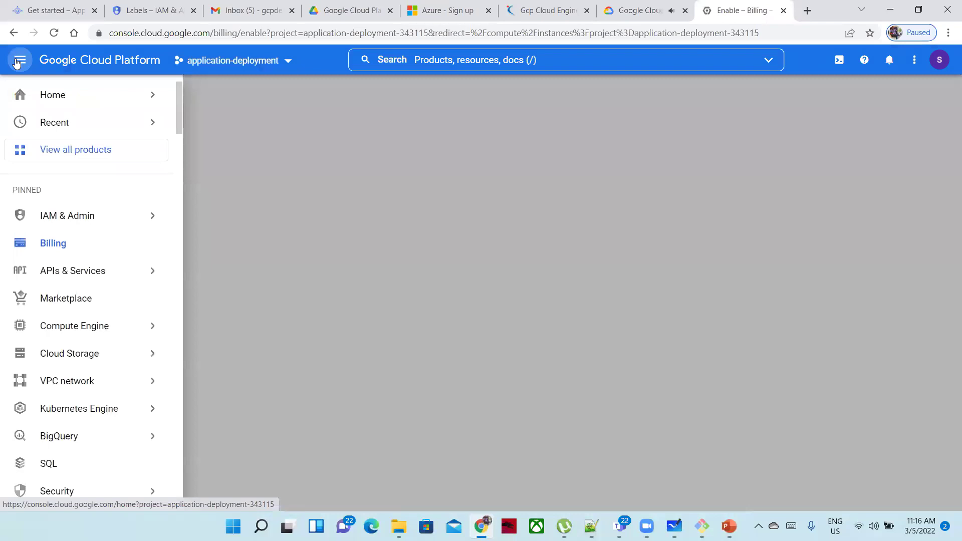
click(74, 256)
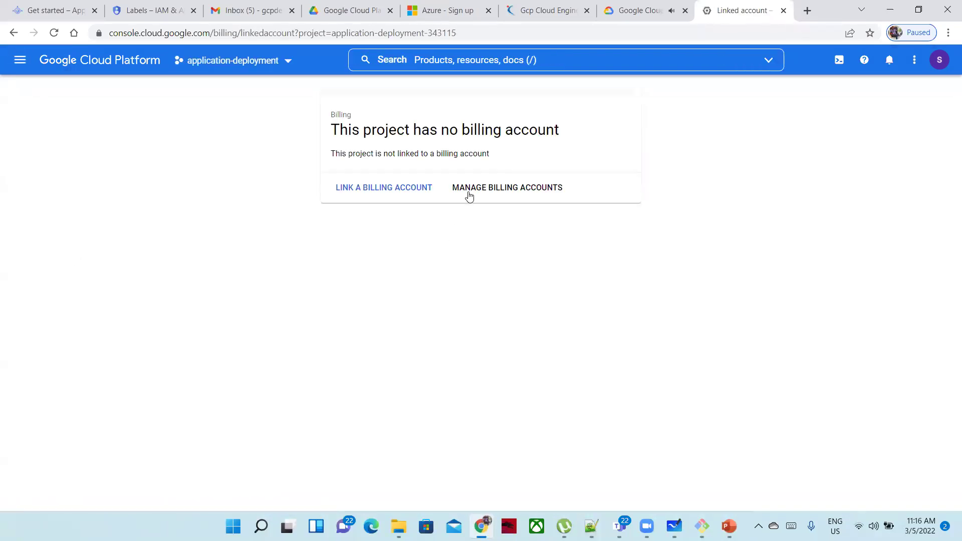
click(383, 189)
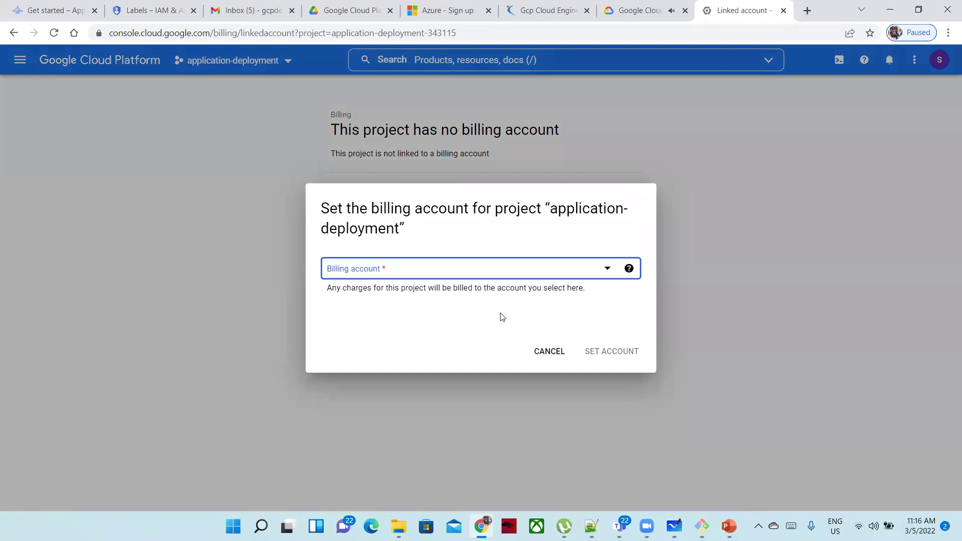
click(545, 278)
click(458, 332)
click(605, 352)
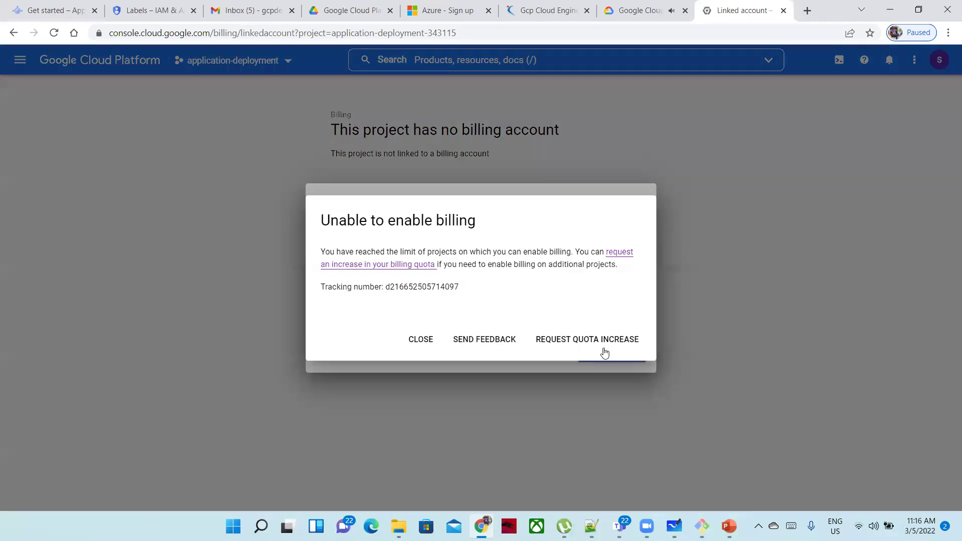
click(419, 339)
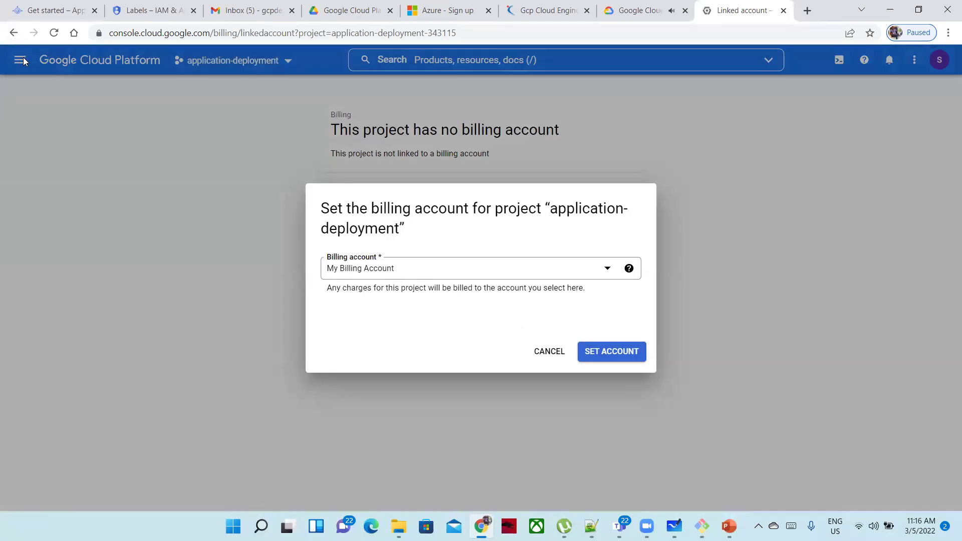
click(540, 351)
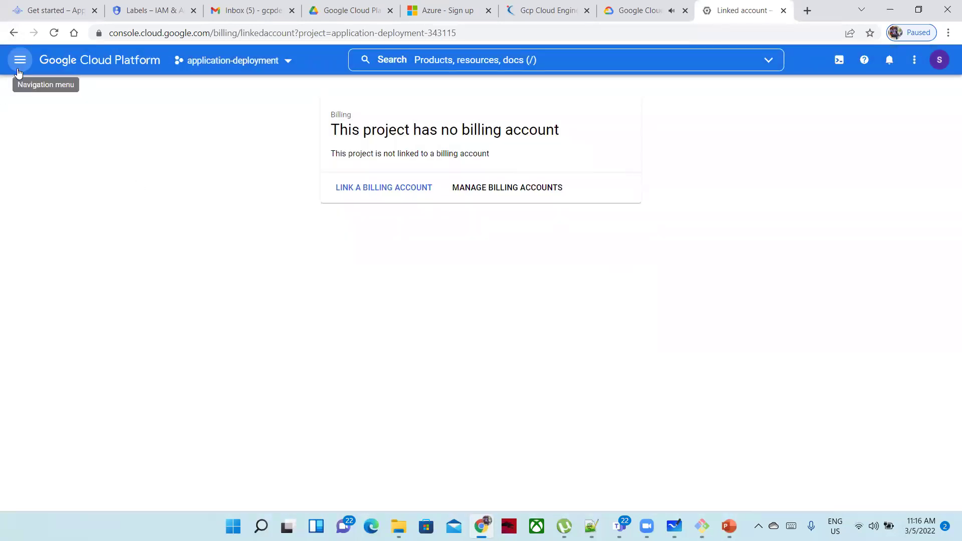
Open the Cloud Storage bucket browser for the application-deployment project
click(18, 72)
mouse_move(83, 356)
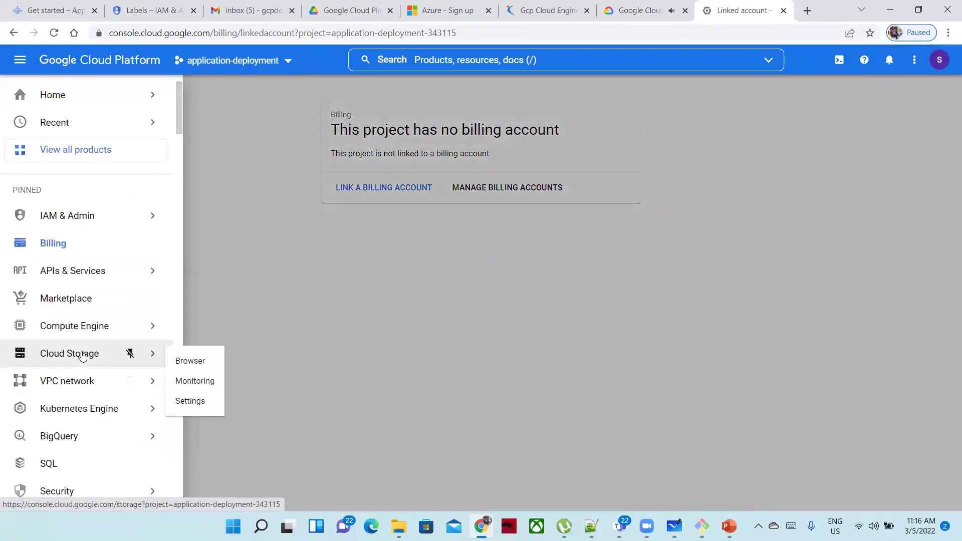
click(181, 361)
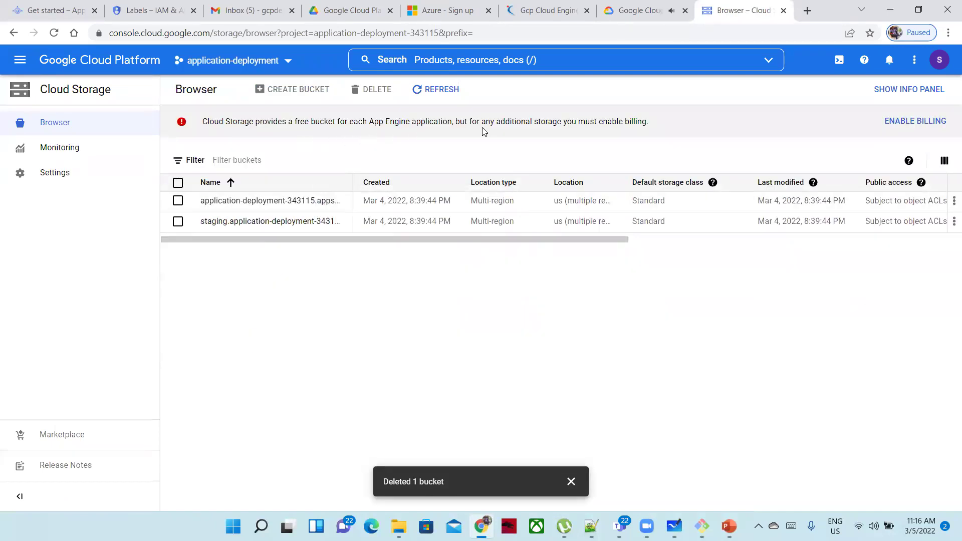
Try to enable billing with My Billing Account from the Cloud Storage browser, and reload the page
click(907, 123)
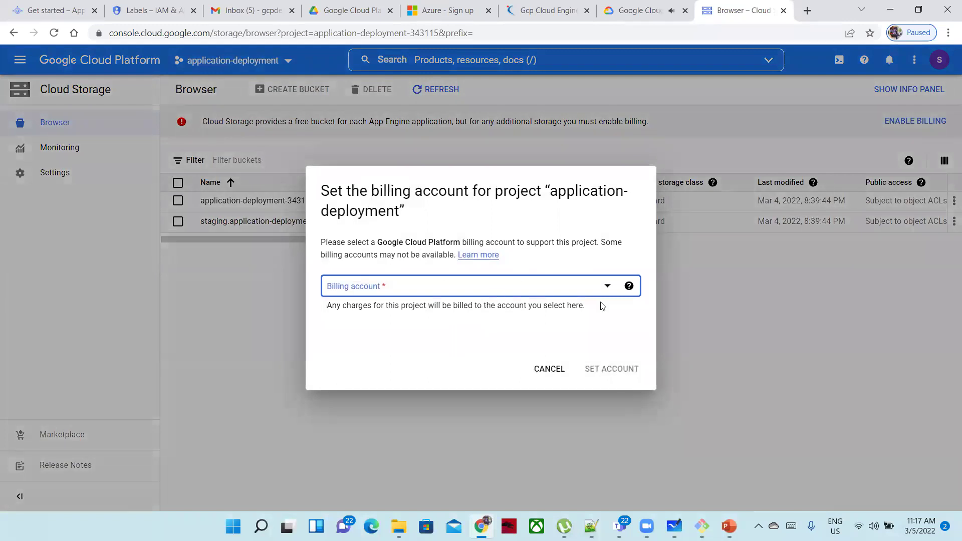
click(608, 288)
click(391, 350)
click(603, 370)
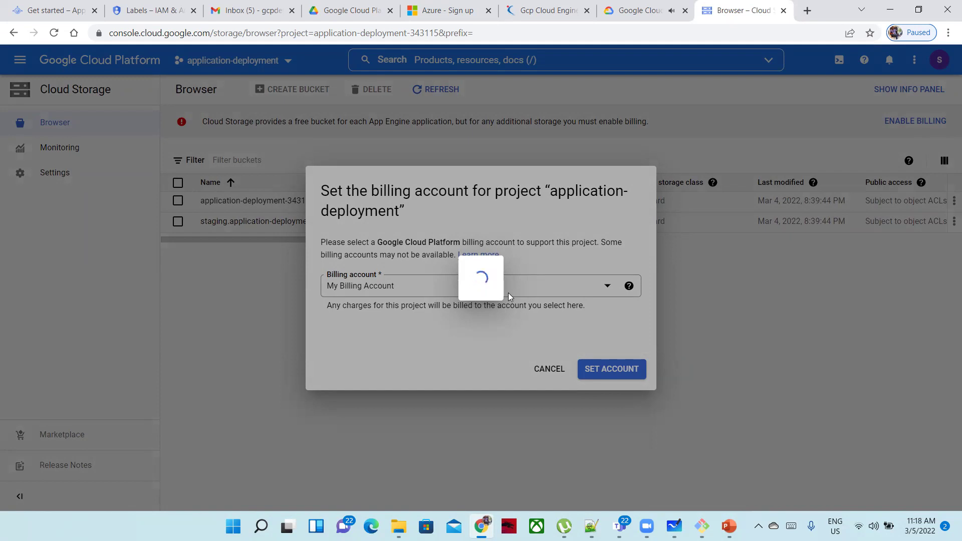
click(483, 41)
key(Return)
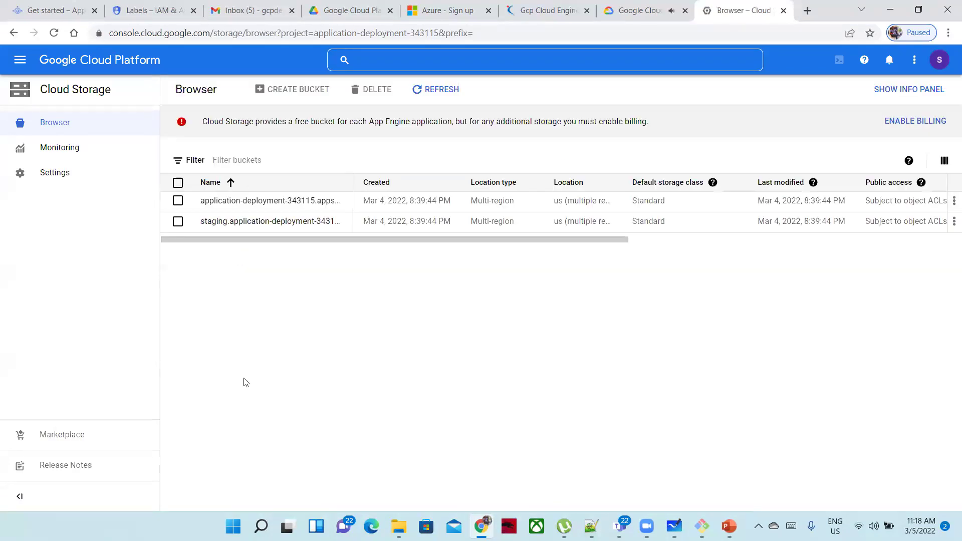
Open the application-deployment-343115.appspot.com bucket and display its configuration details
click(244, 201)
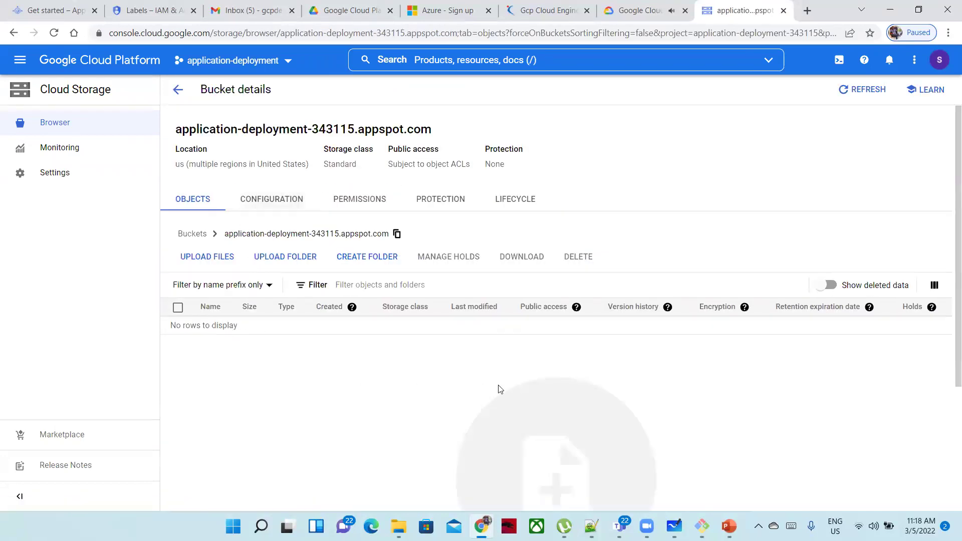
click(282, 200)
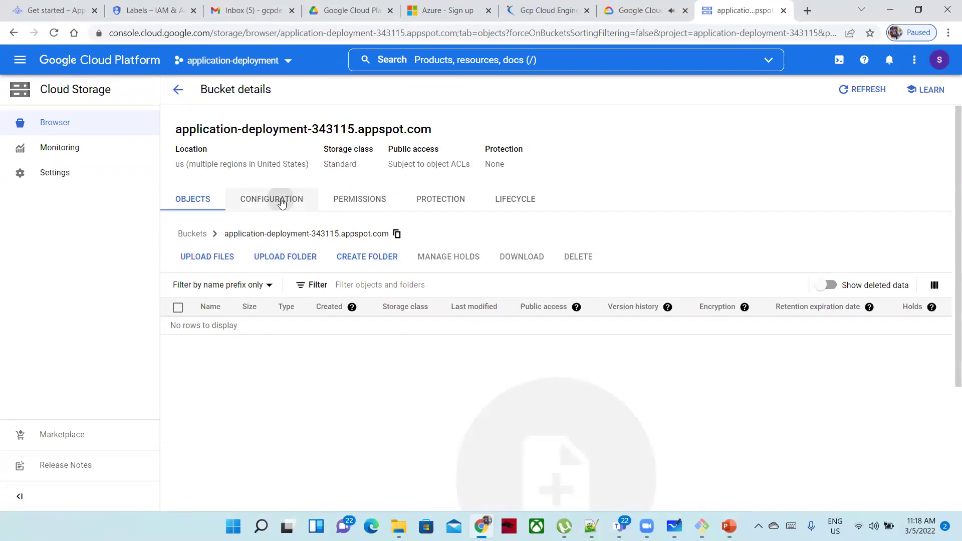
click(360, 202)
click(279, 207)
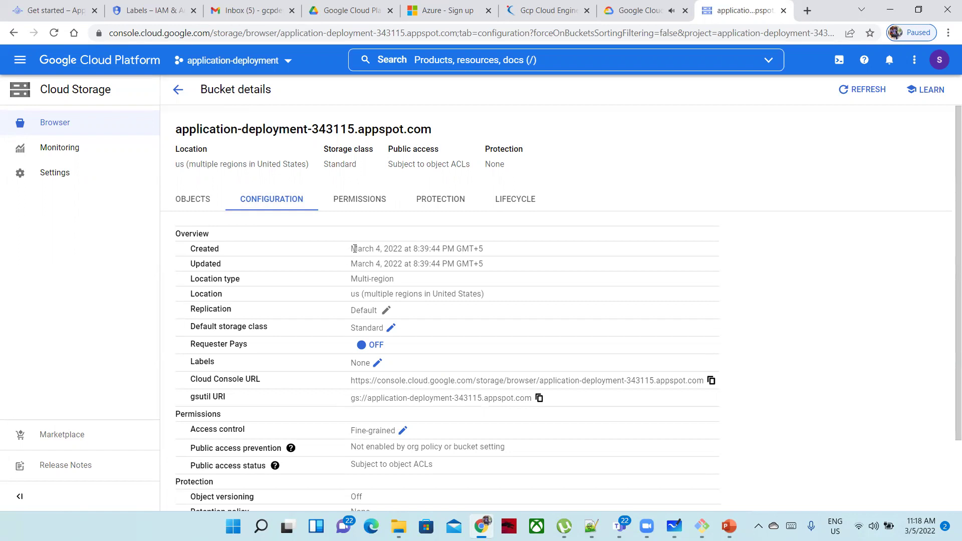
Review the bucket's creation date, location type, location and Cloud Console URL in its configuration
drag(352, 248, 499, 248)
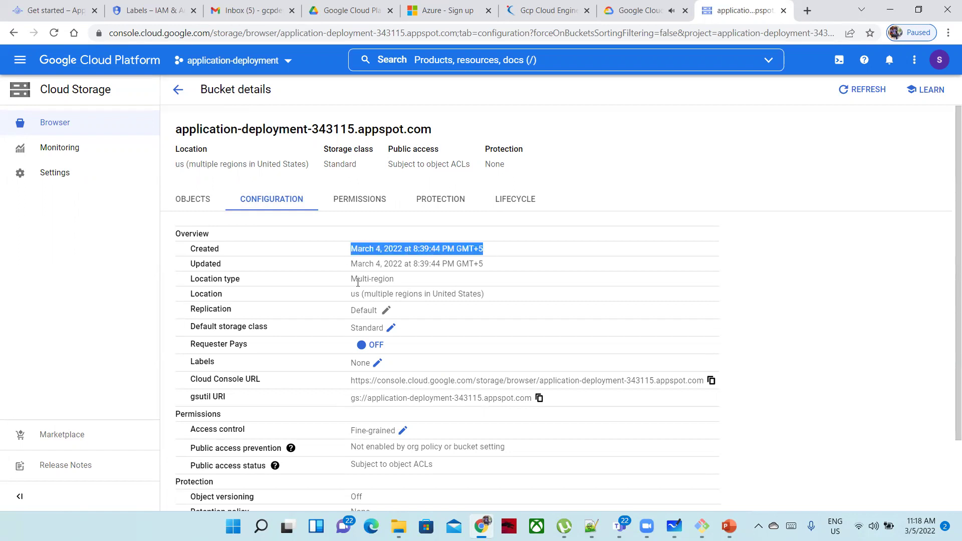
drag(352, 279, 397, 280)
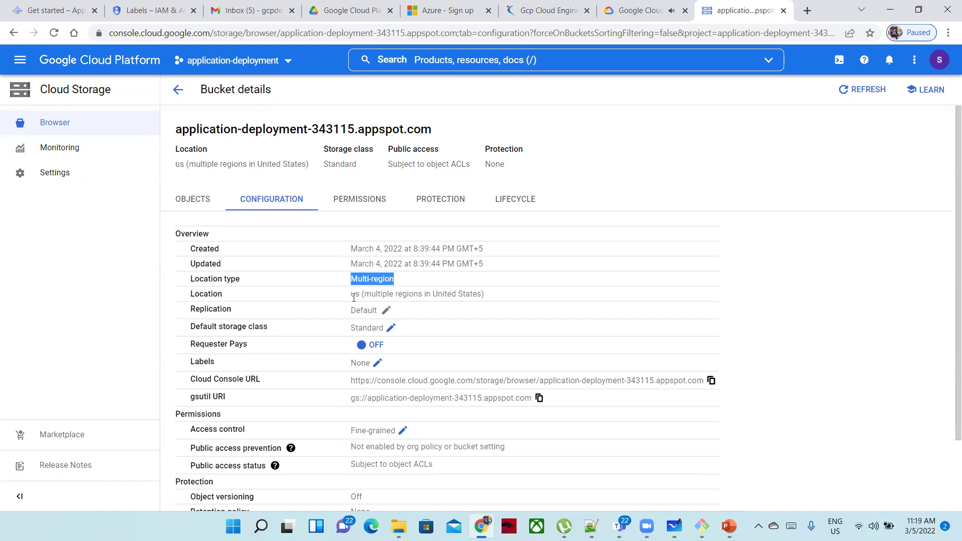
drag(351, 296, 490, 296)
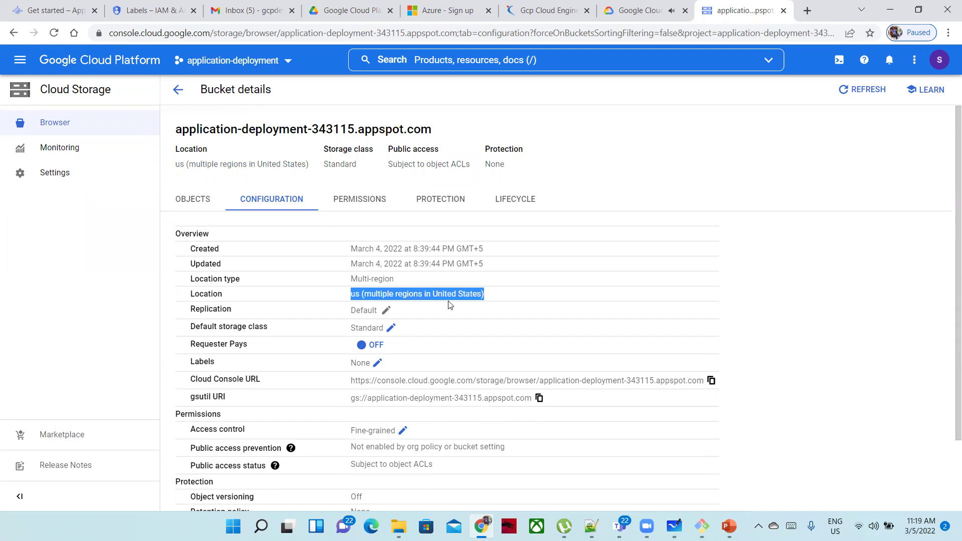
scroll(425, 313, down, 1)
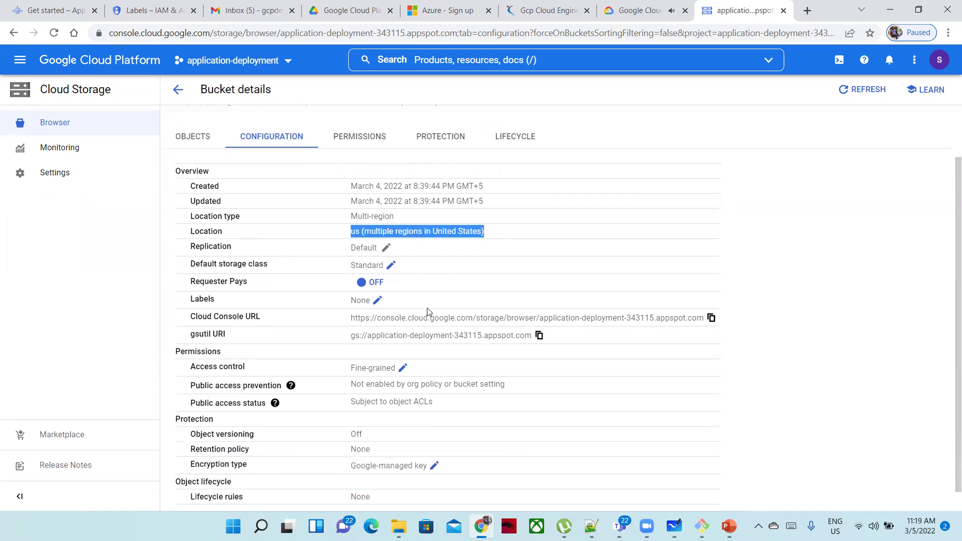
scroll(427, 312, down, 1)
click(350, 298)
drag(350, 297, 706, 295)
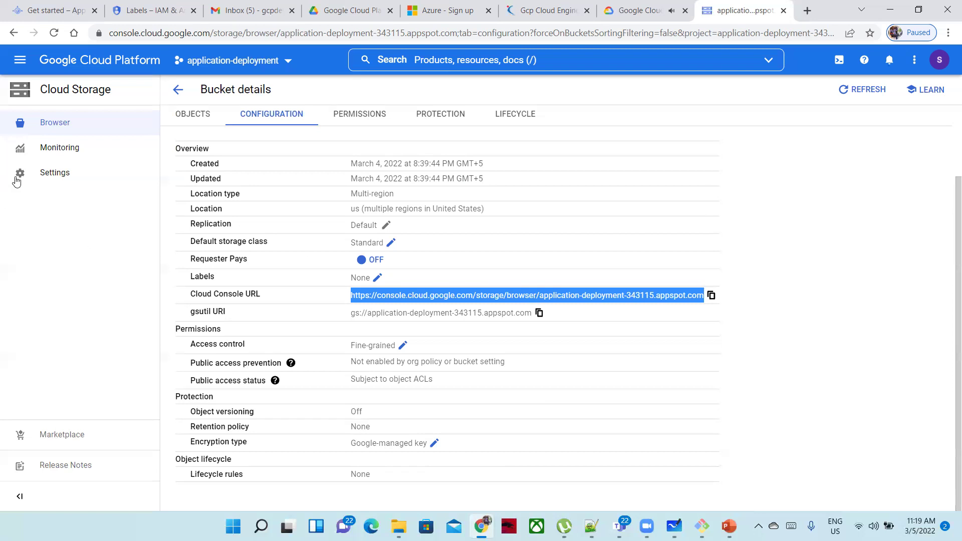
Try to open the VPC networks page for application-deployment, and cancel the billing account dialog
click(16, 62)
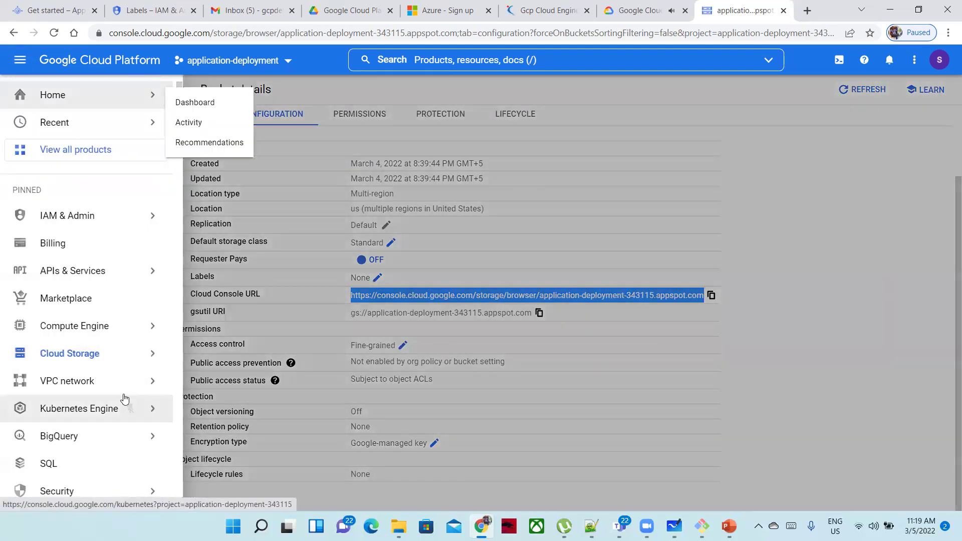
mouse_move(131, 326)
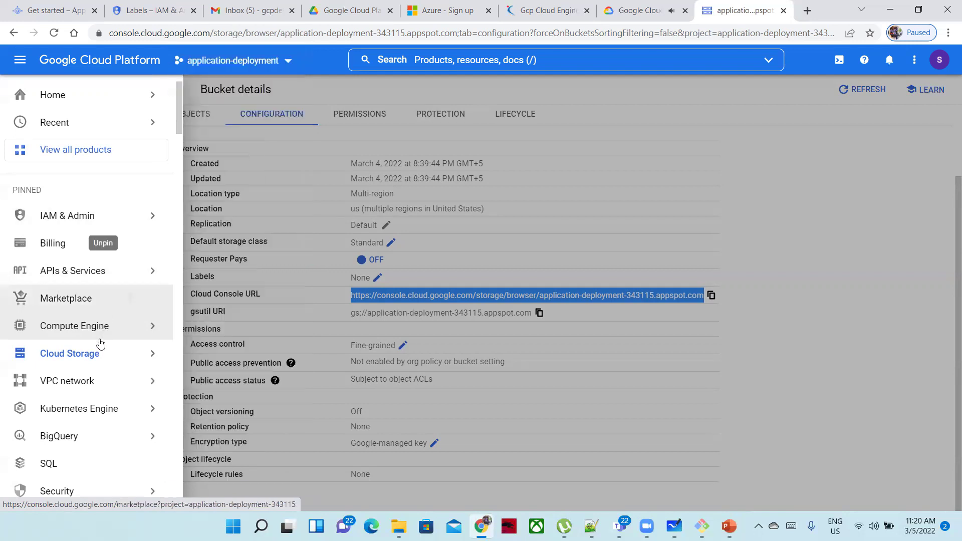
mouse_move(94, 383)
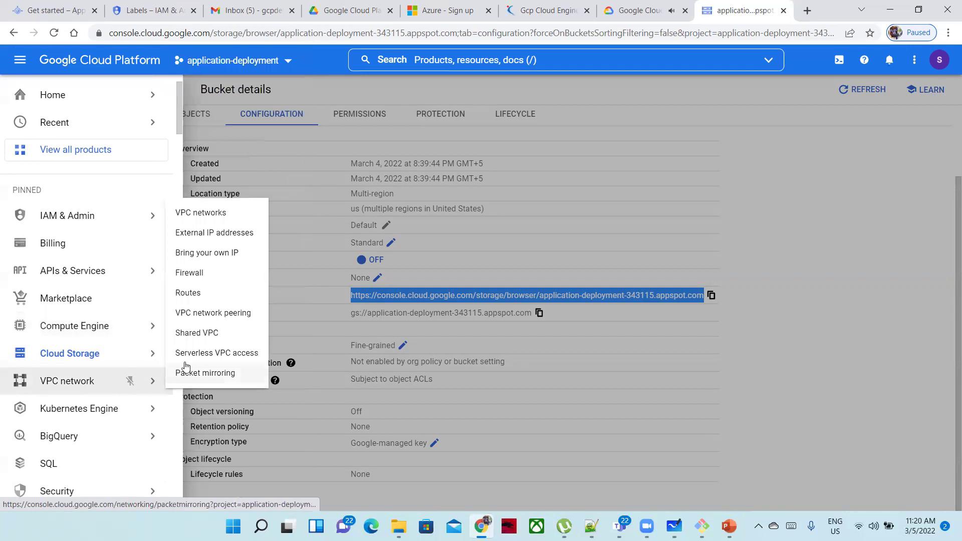
click(196, 214)
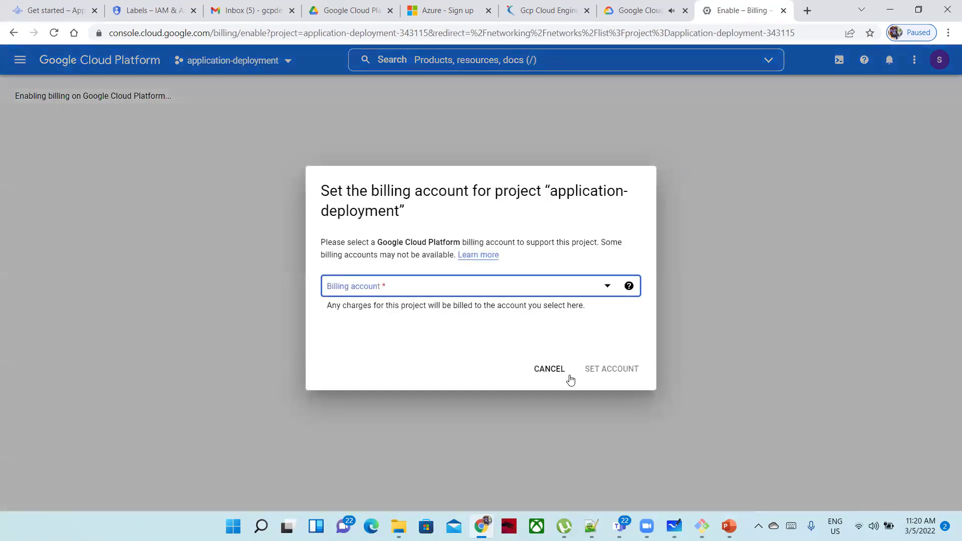
click(545, 368)
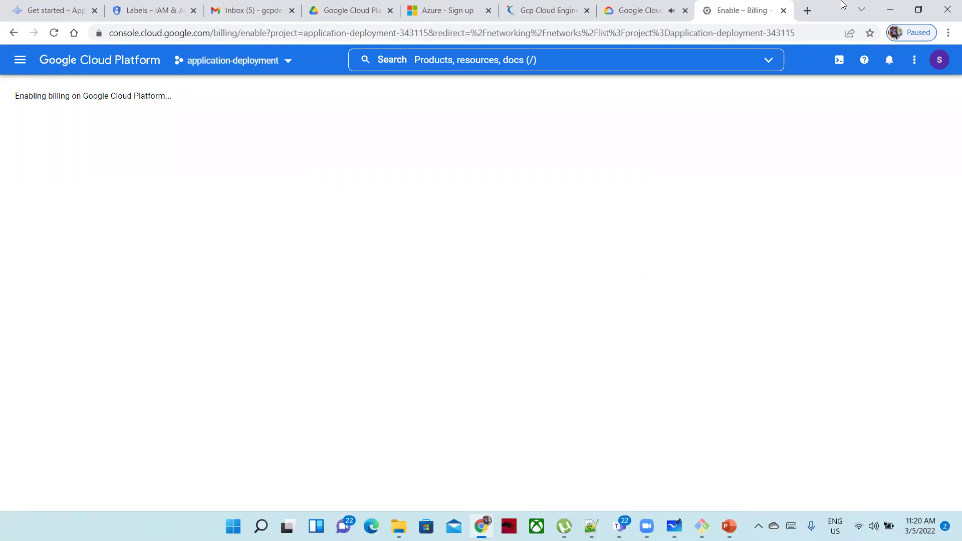
Switch to Microsoft Whiteboard and draw a circled "IDM" beside Omega with an arrow down to an underlined "intranet"
click(673, 526)
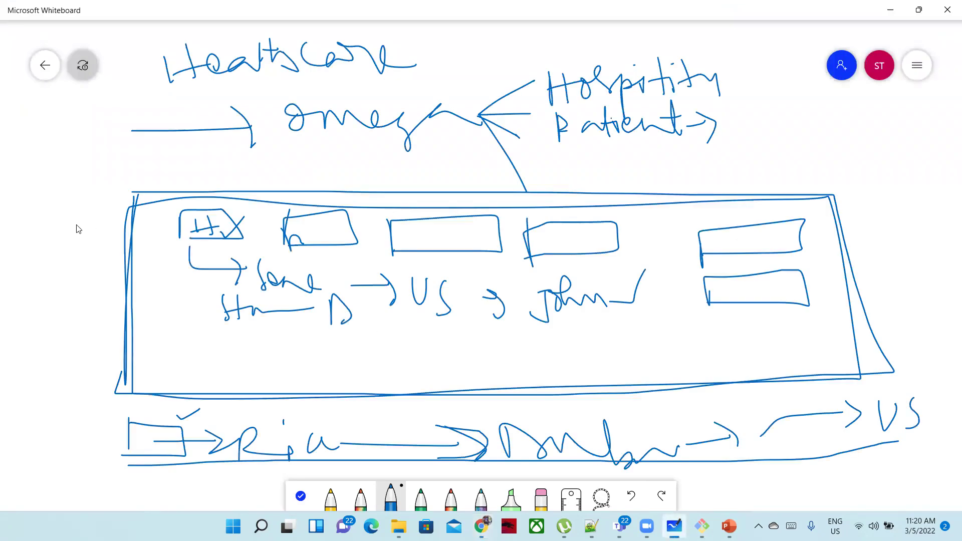
mouse_move(24, 131)
mouse_down()
mouse_move(28, 160)
mouse_move(72, 120)
mouse_move(98, 129)
mouse_move(94, 152)
mouse_up()
drag(42, 183, 109, 164)
mouse_move(55, 107)
mouse_down()
mouse_move(11, 164)
mouse_move(36, 190)
mouse_move(112, 157)
mouse_move(106, 103)
mouse_move(54, 106)
mouse_up()
mouse_move(53, 182)
mouse_down()
mouse_move(48, 246)
mouse_move(67, 216)
mouse_up()
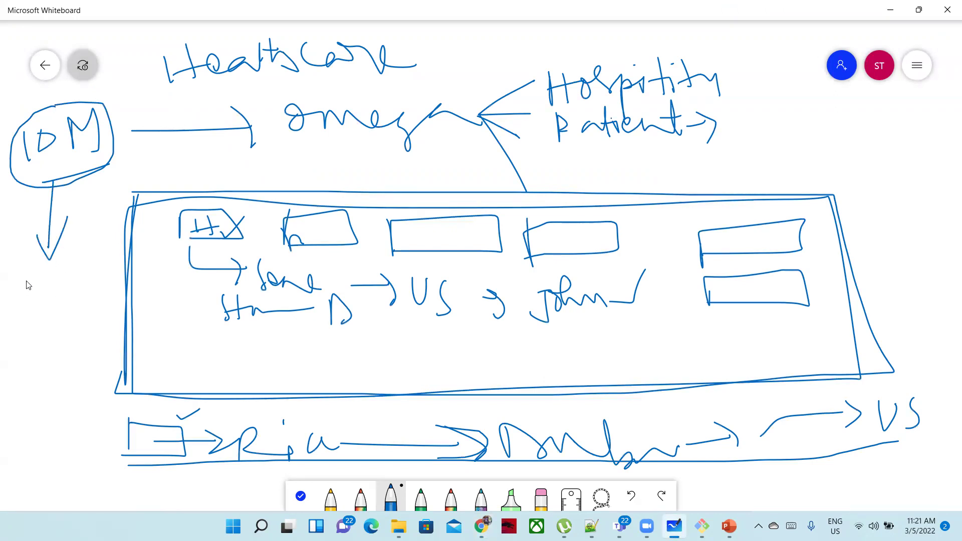
mouse_move(25, 280)
mouse_down()
mouse_move(26, 306)
mouse_move(49, 276)
mouse_move(107, 257)
mouse_move(107, 210)
mouse_move(112, 243)
mouse_up()
drag(39, 326, 111, 259)
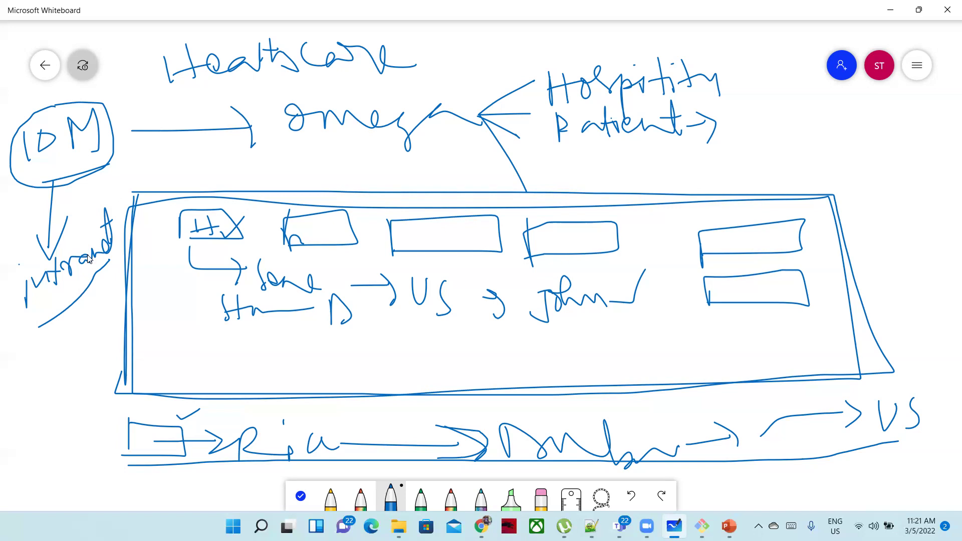
Switch to the Google Cloud console in Chrome and look through its VPC network options and product list
click(481, 526)
click(20, 60)
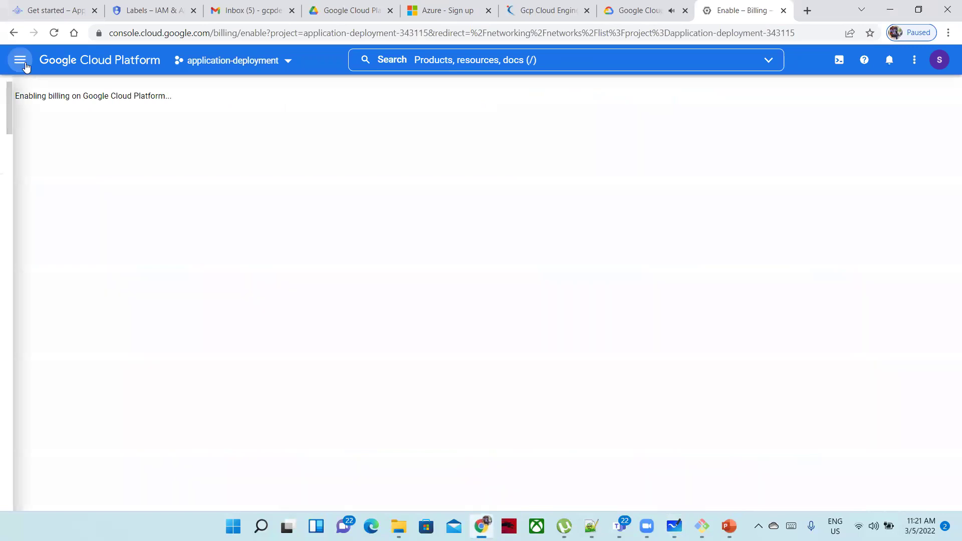
mouse_move(73, 385)
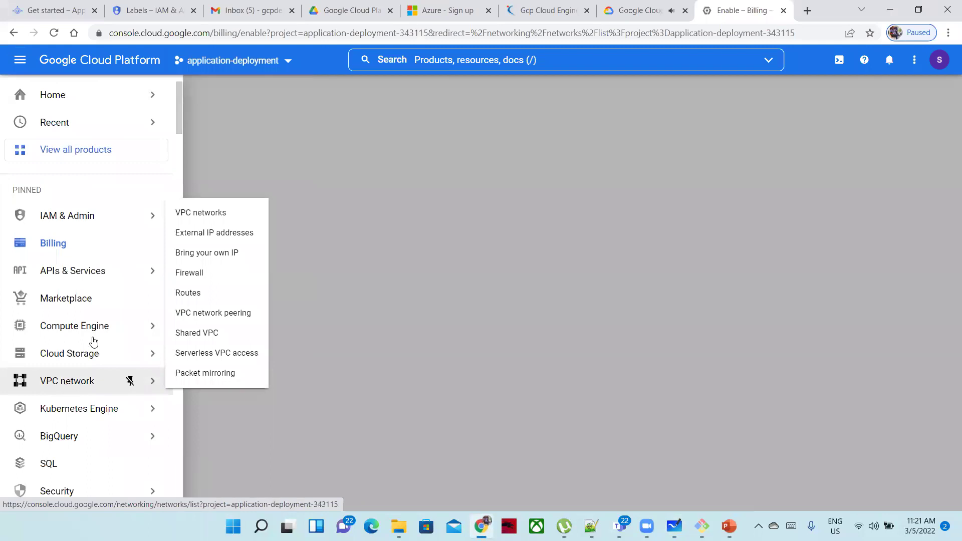
scroll(92, 339, down, 4)
scroll(92, 340, down, 2)
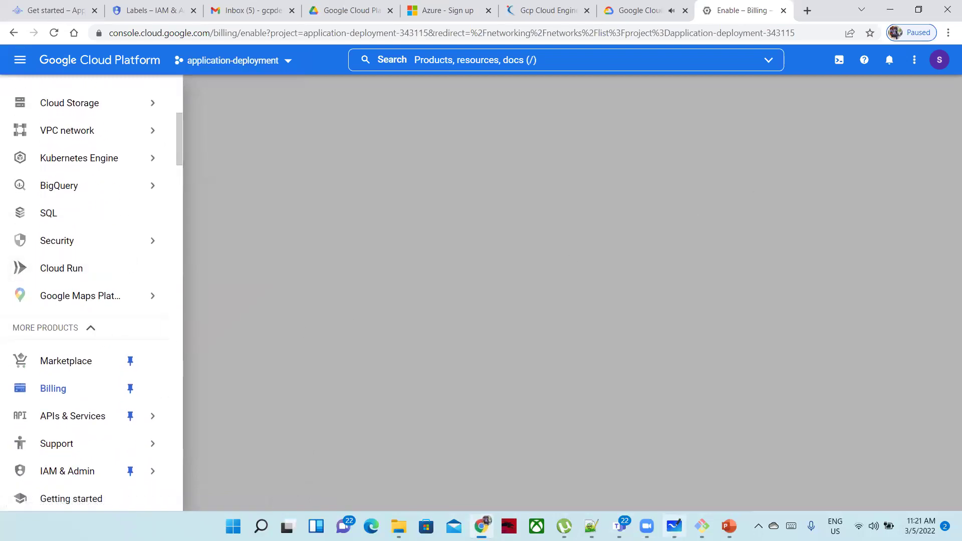
Switch to Microsoft Whiteboard and write the flow "Omega → Deploy → Internet" above the large frame
click(673, 526)
mouse_move(148, 157)
mouse_down()
mouse_move(395, 173)
mouse_move(386, 184)
mouse_move(421, 172)
mouse_move(438, 185)
mouse_move(471, 180)
mouse_move(482, 165)
mouse_move(541, 185)
mouse_move(621, 186)
mouse_move(640, 167)
mouse_move(671, 172)
mouse_move(696, 150)
mouse_move(721, 160)
mouse_move(709, 146)
mouse_move(746, 158)
mouse_move(772, 117)
mouse_move(789, 150)
mouse_up()
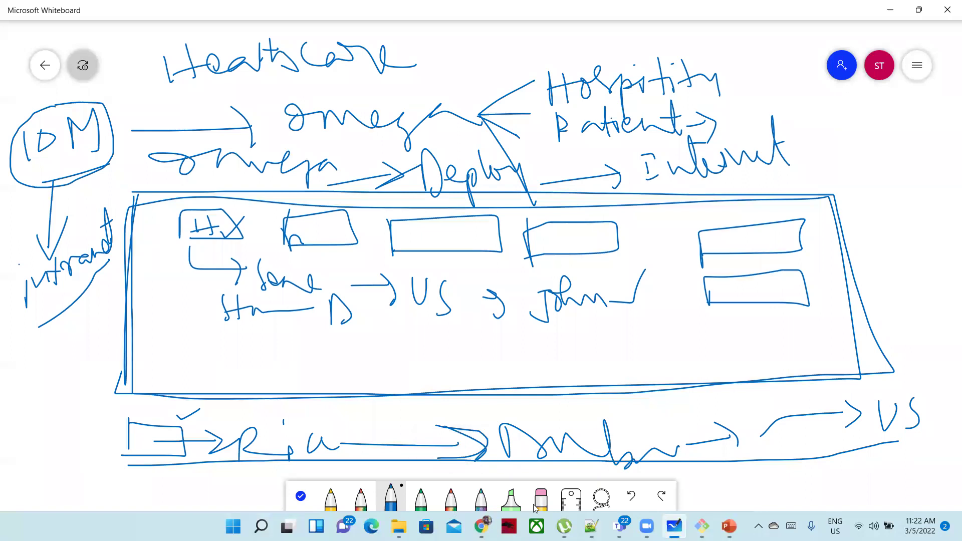
Switch to the Google Cloud console in Chrome and look over the Google Maps Platform, Kubernetes Engine and BigQuery options
click(480, 526)
click(481, 525)
key(alt+Tab)
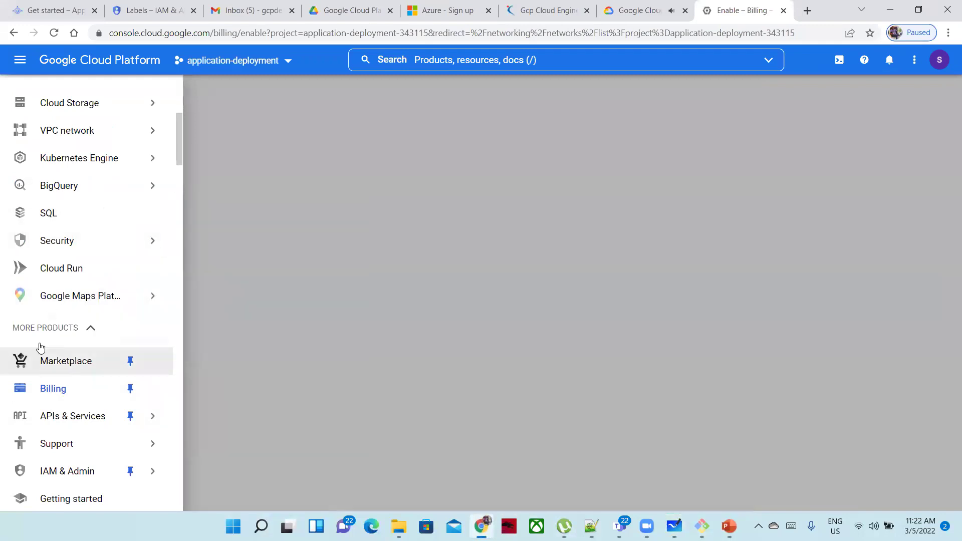
mouse_move(108, 296)
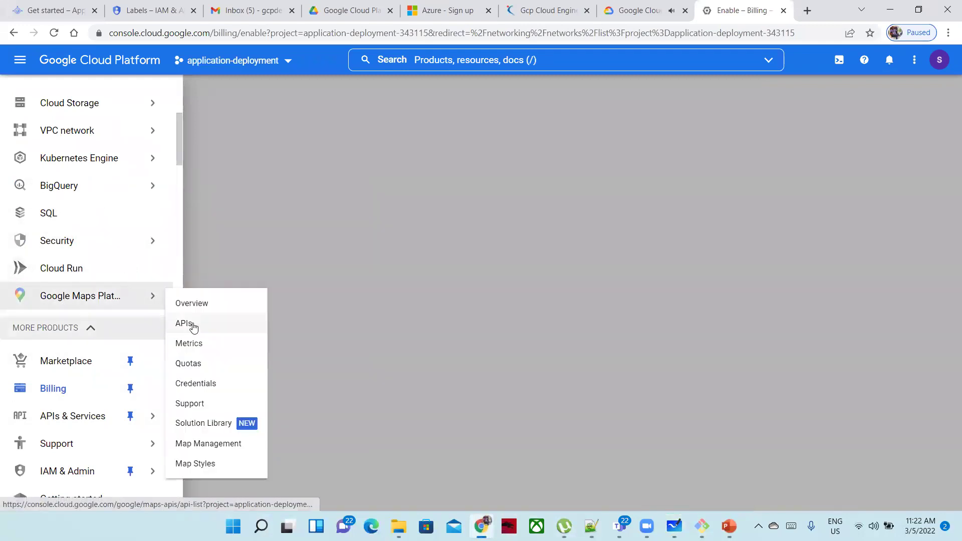
mouse_move(107, 161)
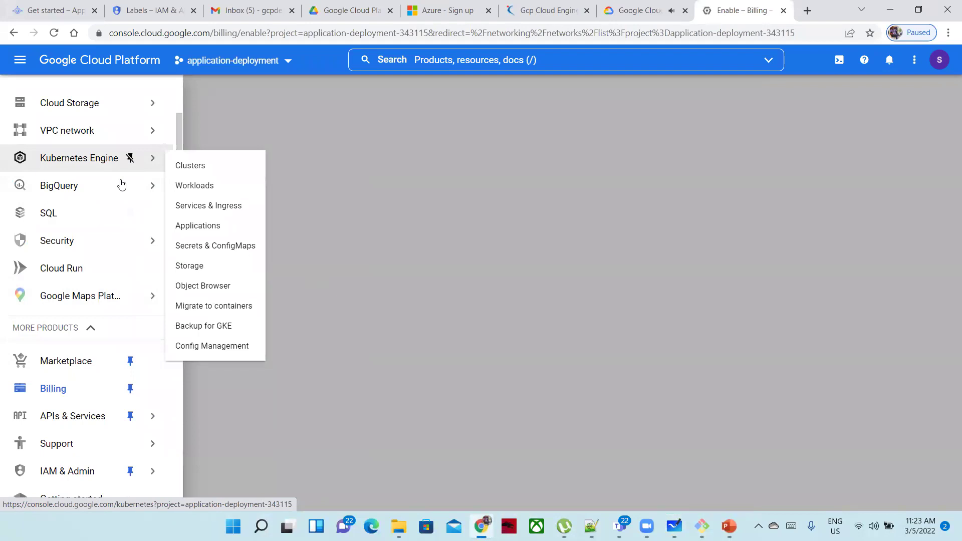
scroll(121, 185, up, 2)
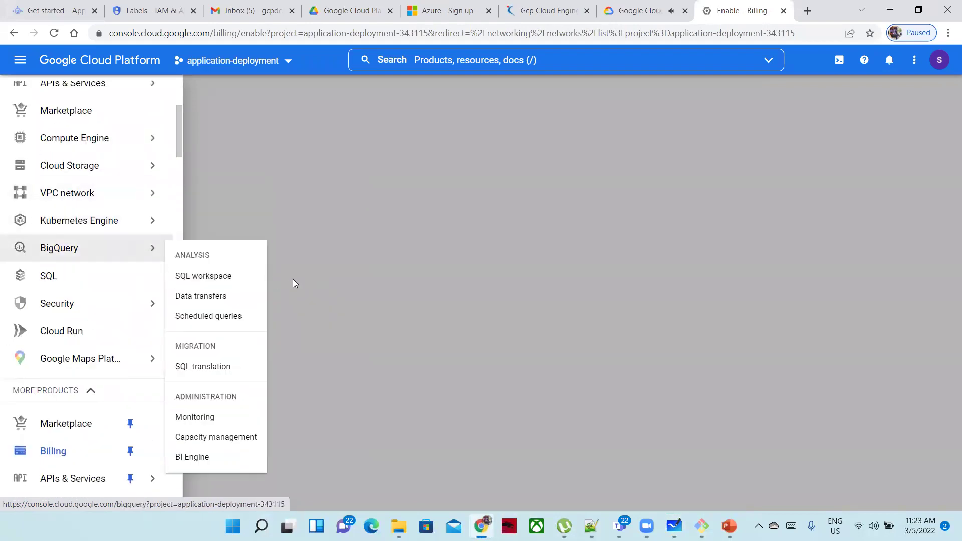
Return to Microsoft Whiteboard, mark Deploy with a tick and heavier arrow to Internet, and retrace the large frame
click(890, 10)
mouse_move(531, 162)
mouse_down()
mouse_move(539, 170)
mouse_move(552, 148)
mouse_up()
mouse_move(545, 185)
mouse_down()
mouse_move(621, 174)
mouse_move(607, 169)
mouse_move(571, 200)
mouse_up()
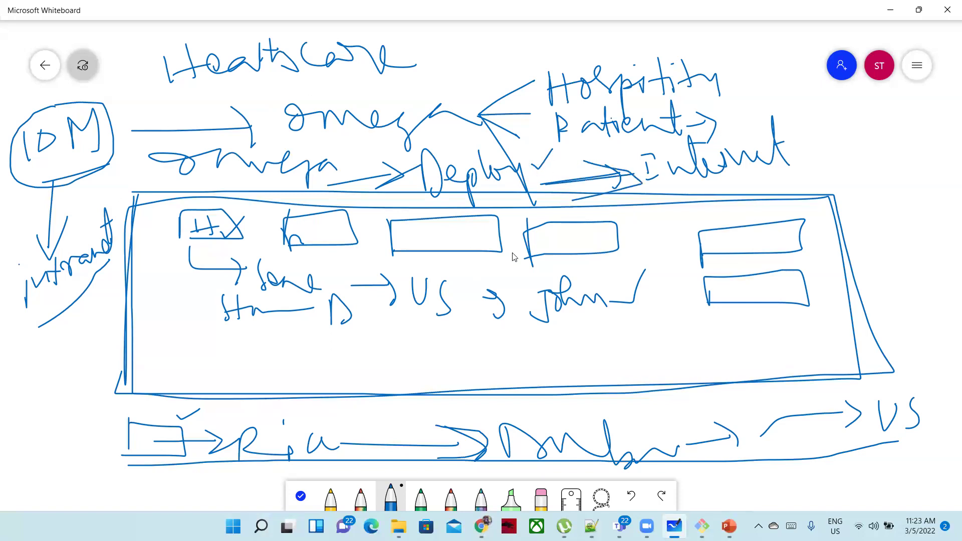
mouse_move(137, 185)
mouse_down()
mouse_move(141, 377)
mouse_move(668, 393)
mouse_move(846, 373)
mouse_up()
mouse_move(846, 259)
mouse_down()
mouse_move(704, 208)
mouse_move(114, 200)
mouse_up()
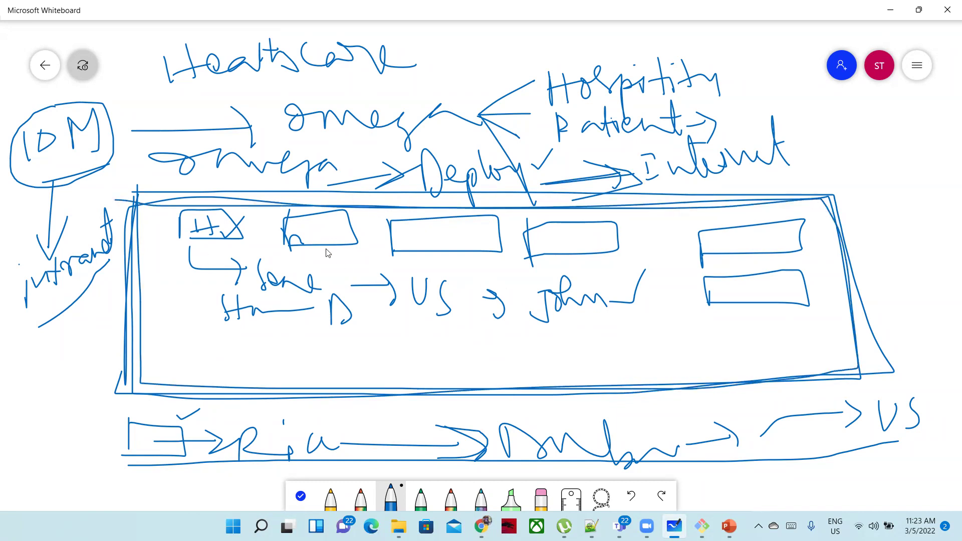
Tick the two stacked boxes in the frame and draw a small, heavily outlined box beside the upper one
drag(718, 243, 733, 238)
mouse_move(729, 287)
mouse_down()
mouse_move(735, 296)
mouse_move(752, 273)
mouse_up()
mouse_move(637, 224)
mouse_down()
mouse_move(639, 245)
mouse_move(671, 219)
mouse_move(659, 245)
mouse_move(639, 245)
mouse_up()
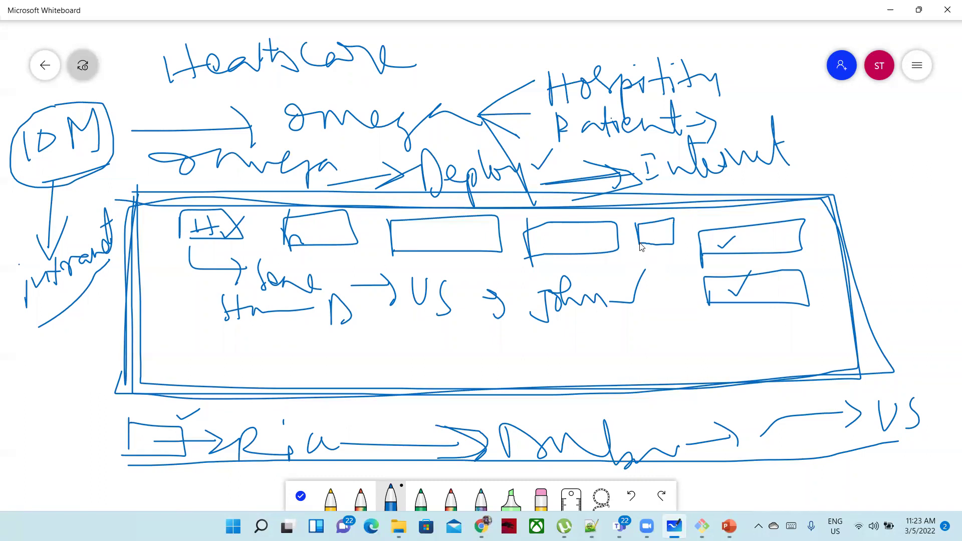
mouse_move(638, 225)
mouse_down()
mouse_move(639, 246)
mouse_move(677, 232)
mouse_move(671, 257)
mouse_move(639, 243)
mouse_up()
mouse_move(639, 245)
mouse_down()
mouse_move(670, 250)
mouse_move(669, 230)
mouse_up()
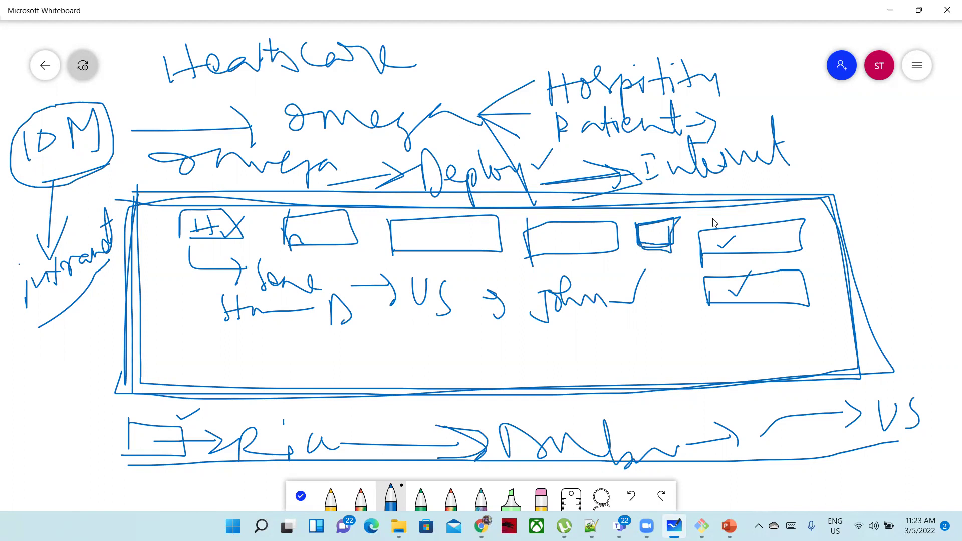
Write the version numbers 1.0 and 2.0 beside Internet and retrace the large frame's outline
drag(813, 108, 815, 134)
click(828, 119)
mouse_move(852, 107)
mouse_down()
mouse_move(864, 100)
mouse_move(846, 115)
mouse_up()
mouse_move(827, 164)
mouse_down()
mouse_move(836, 174)
mouse_move(849, 163)
mouse_up()
mouse_move(871, 146)
mouse_down()
mouse_move(864, 158)
mouse_move(872, 151)
mouse_up()
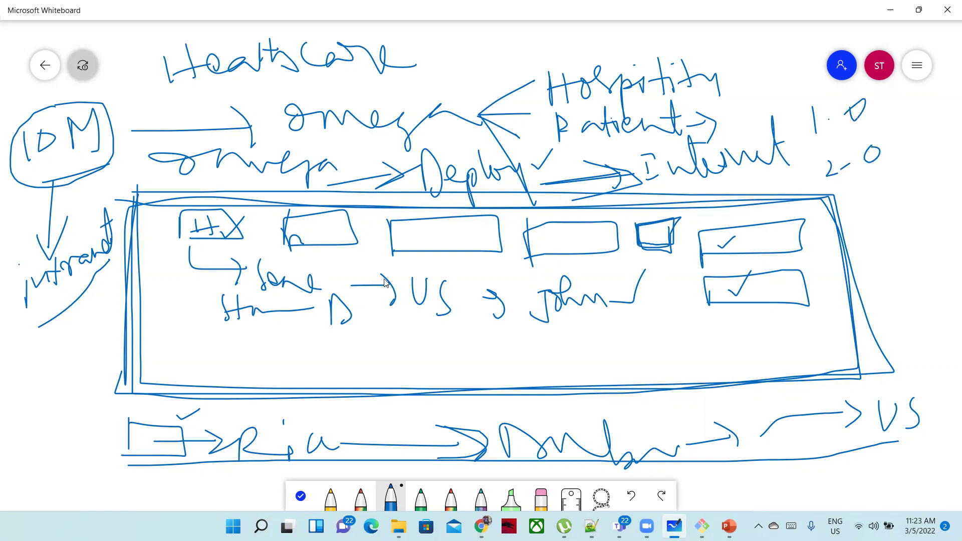
mouse_move(134, 196)
mouse_down()
mouse_move(826, 199)
mouse_move(858, 384)
mouse_move(417, 397)
mouse_up()
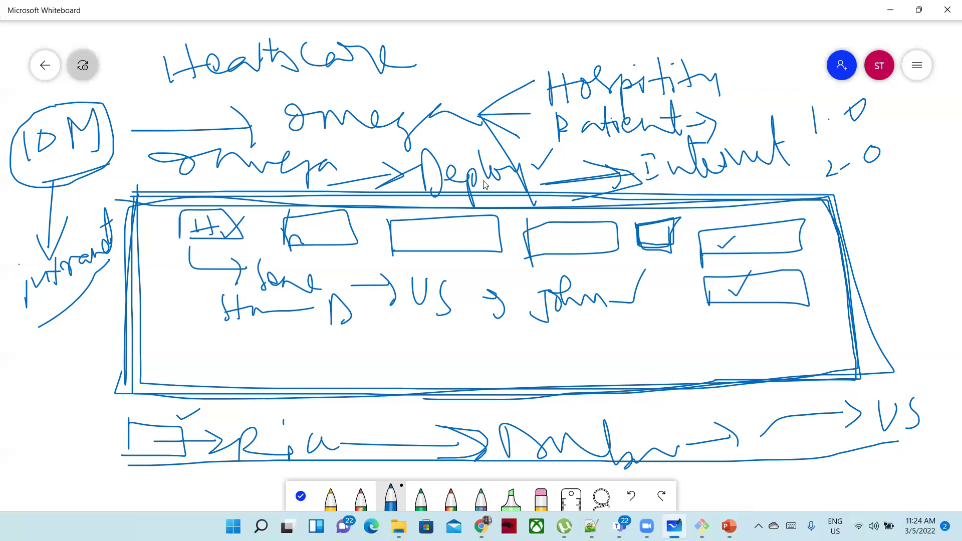
Write 99.99 and 100% below the version numbers, ticking 99.99 and crossing out 100%
mouse_move(870, 190)
mouse_down()
mouse_move(870, 213)
mouse_move(884, 206)
mouse_move(892, 215)
mouse_up()
mouse_move(910, 180)
mouse_down()
mouse_move(906, 201)
mouse_move(925, 169)
mouse_move(923, 191)
mouse_up()
mouse_move(879, 227)
mouse_down()
mouse_move(883, 264)
mouse_move(901, 236)
mouse_move(915, 261)
mouse_up()
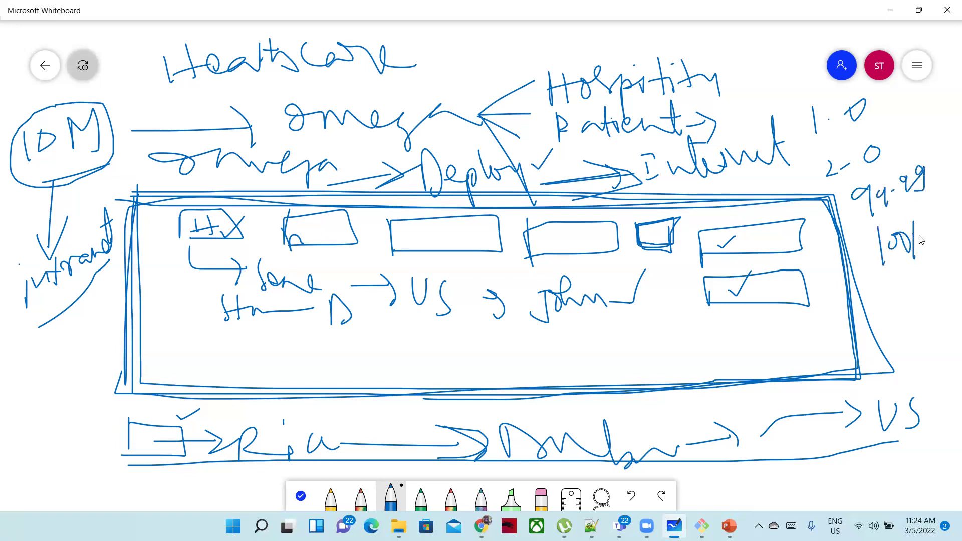
drag(914, 225, 944, 243)
drag(933, 216, 920, 260)
drag(928, 175, 937, 163)
Glance at the Google Cloud console in Chrome, return to Microsoft Whiteboard, and open a new blank board
click(480, 525)
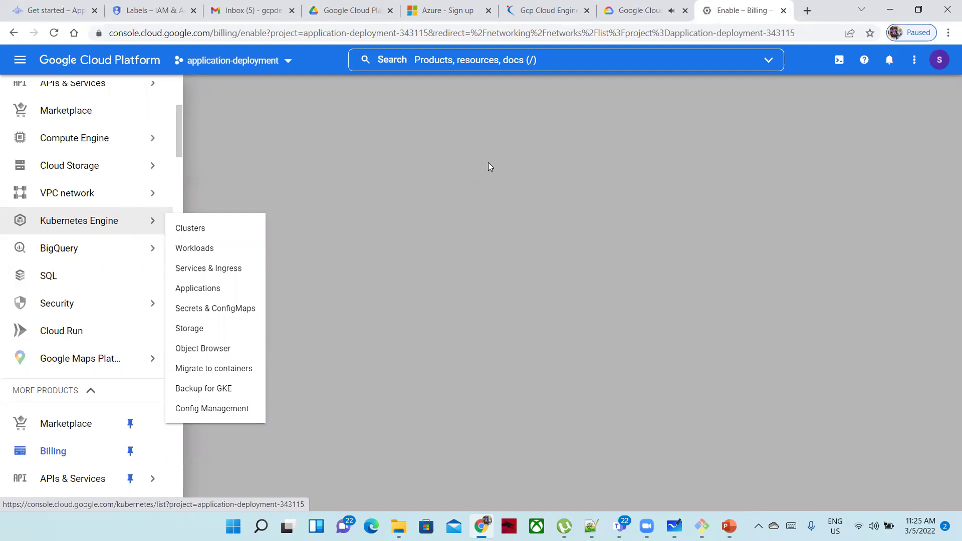
click(673, 525)
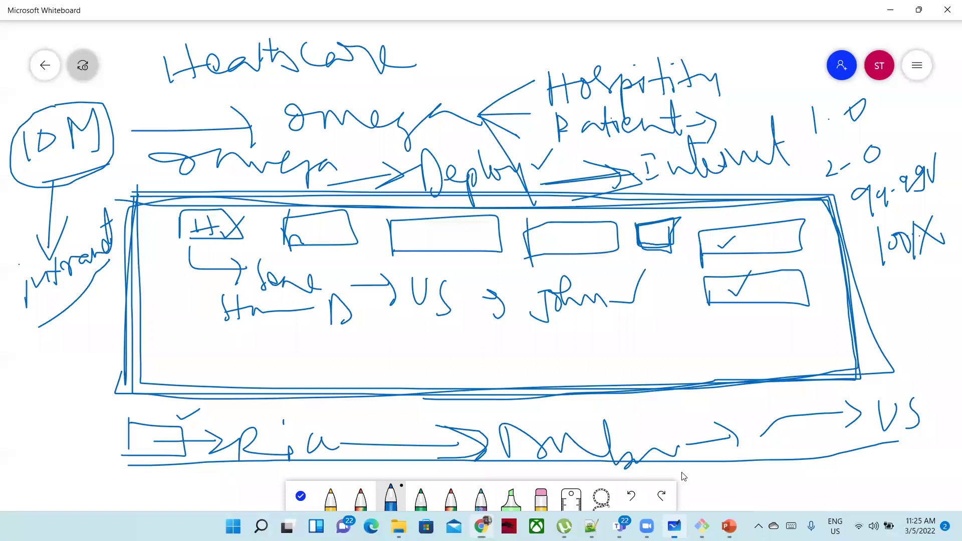
click(45, 65)
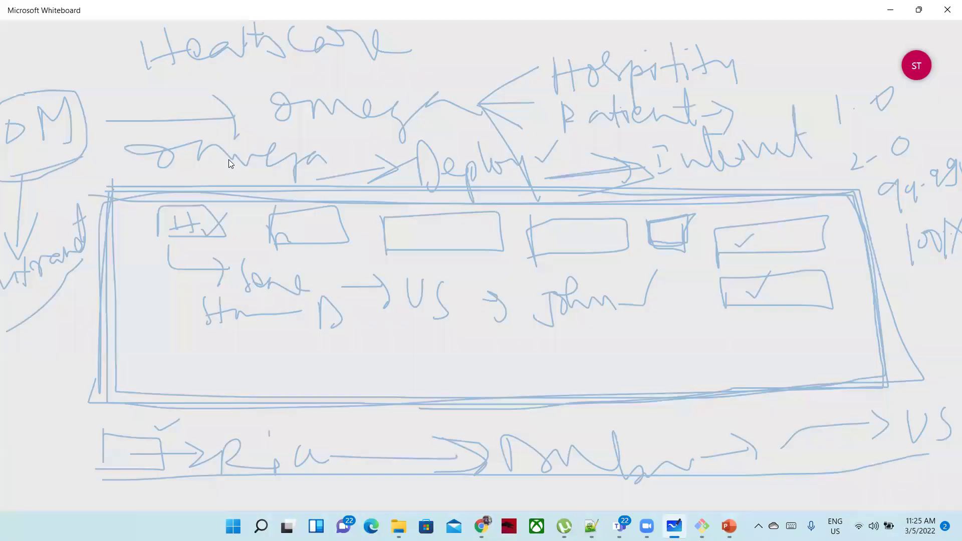
click(253, 447)
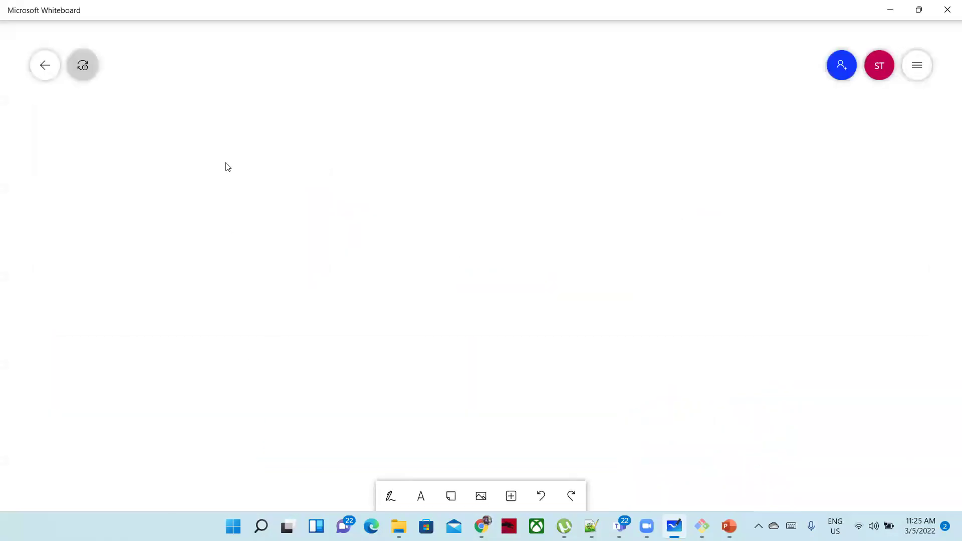
Handwrite Infra in blue pen near the top of the blank board, with a long arrow leading to the word Build
click(391, 496)
drag(53, 183, 87, 188)
drag(222, 79, 228, 114)
drag(242, 95, 267, 111)
mouse_move(288, 70)
mouse_down()
mouse_move(285, 125)
mouse_move(291, 94)
mouse_move(365, 105)
mouse_up()
mouse_move(369, 103)
mouse_down()
mouse_move(527, 80)
mouse_move(536, 105)
mouse_up()
mouse_move(569, 62)
mouse_down()
mouse_move(571, 96)
mouse_move(657, 102)
mouse_move(655, 74)
mouse_up()
mouse_move(683, 84)
mouse_down()
mouse_move(686, 106)
mouse_move(706, 103)
mouse_up()
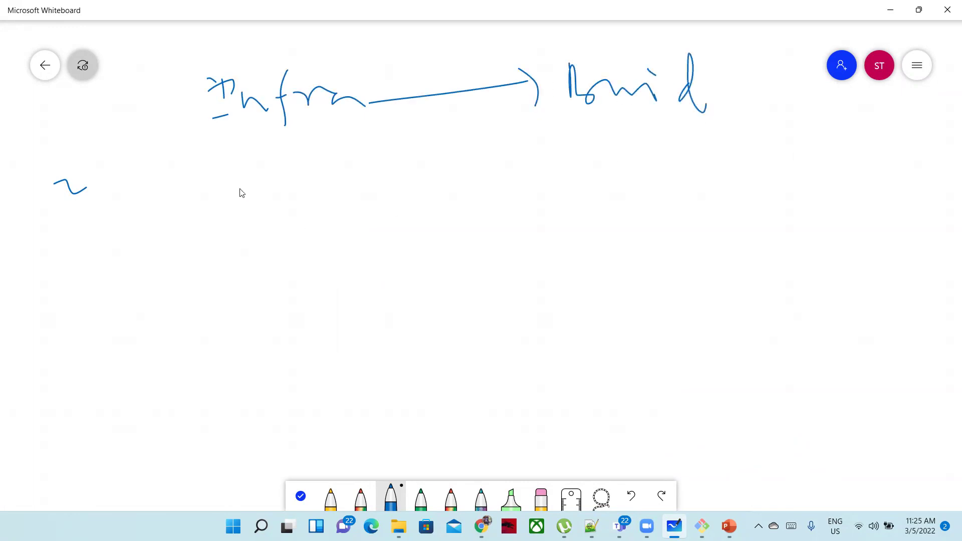
Write Services beneath Infra and draw a bent arrow from it to the word application
mouse_move(224, 176)
mouse_down()
mouse_move(216, 221)
mouse_move(227, 223)
mouse_up()
mouse_move(240, 216)
mouse_down()
mouse_move(244, 223)
mouse_move(267, 208)
mouse_move(296, 221)
mouse_move(322, 204)
mouse_move(343, 224)
mouse_up()
mouse_move(263, 240)
mouse_down()
mouse_move(309, 275)
mouse_move(319, 296)
mouse_move(382, 307)
mouse_move(399, 300)
mouse_move(429, 255)
mouse_move(450, 278)
mouse_move(491, 271)
mouse_move(503, 287)
mouse_up()
click(445, 247)
mouse_move(482, 249)
mouse_down()
mouse_move(505, 284)
mouse_move(532, 264)
mouse_up()
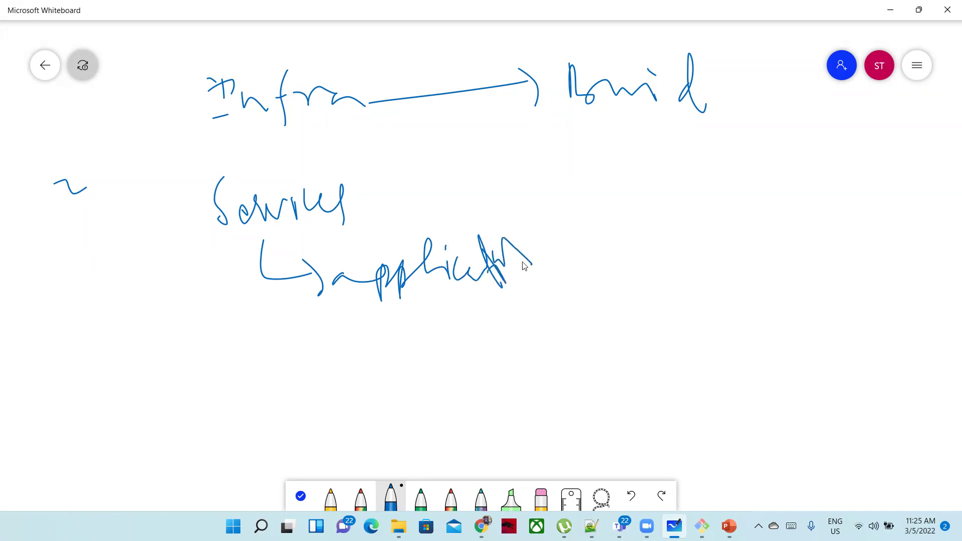
Draw an upward arrow from application and write Deploy beside it
mouse_move(539, 258)
mouse_down()
mouse_move(563, 218)
mouse_move(572, 254)
mouse_move(608, 197)
mouse_up()
mouse_move(605, 245)
mouse_down()
mouse_move(687, 247)
mouse_move(686, 270)
mouse_up()
mouse_move(688, 235)
mouse_down()
mouse_move(736, 223)
mouse_move(778, 245)
mouse_move(787, 310)
mouse_up()
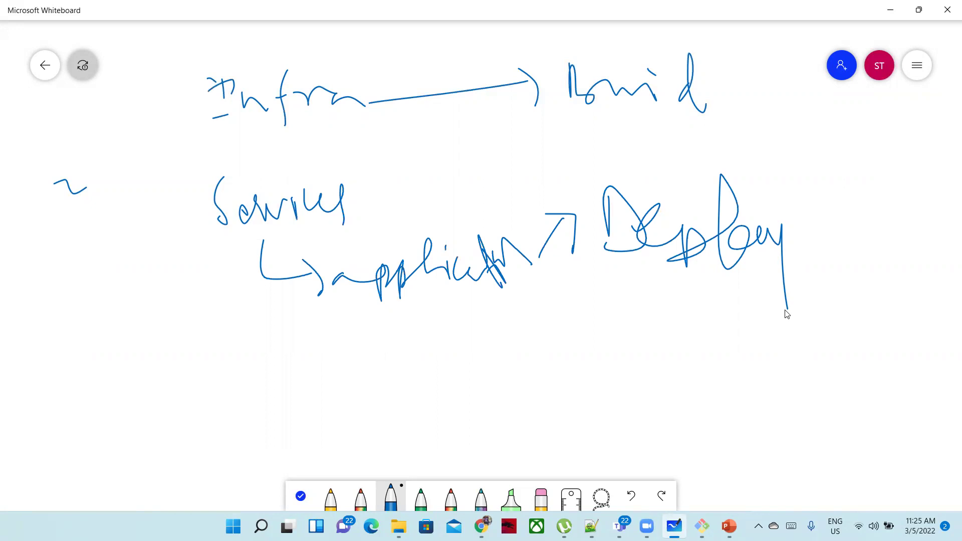
Glance at the Google Cloud console in Chrome, return to Microsoft Whiteboard, and tick Build and Deploy
click(481, 526)
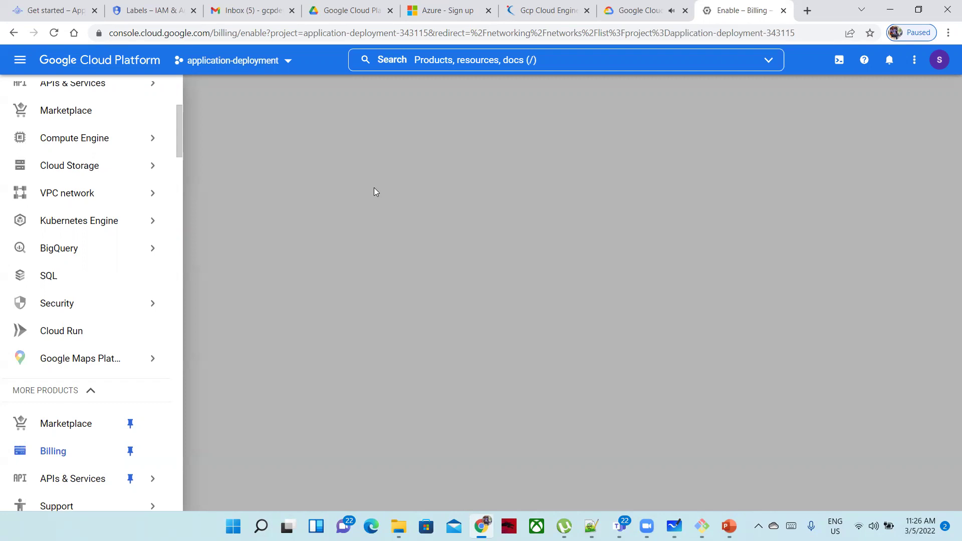
click(892, 10)
drag(708, 93, 752, 67)
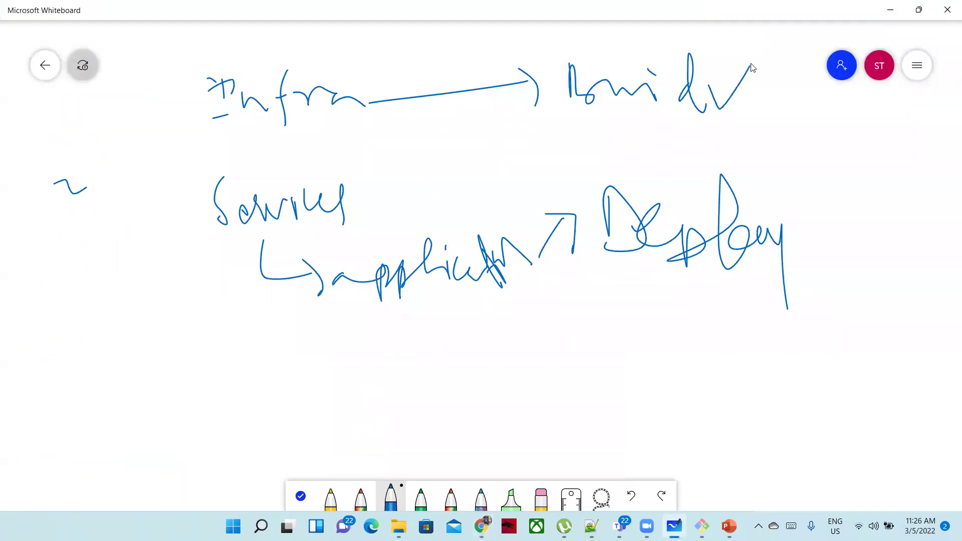
mouse_move(796, 237)
mouse_down()
mouse_move(822, 231)
mouse_move(840, 210)
mouse_up()
Write Support with a long arrow below the Services and application notes, and tick Infra and Services
mouse_move(158, 319)
mouse_down()
mouse_move(185, 365)
mouse_move(271, 336)
mouse_up()
mouse_move(260, 379)
mouse_down()
mouse_move(264, 333)
mouse_move(292, 395)
mouse_move(331, 360)
mouse_move(369, 368)
mouse_move(544, 342)
mouse_up()
drag(522, 321, 504, 372)
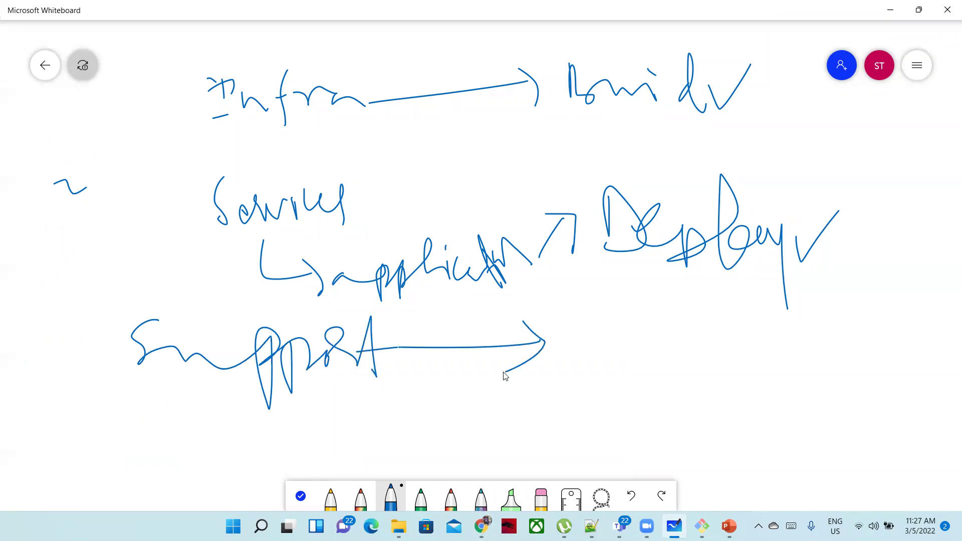
drag(142, 121, 191, 88)
mouse_move(180, 198)
mouse_down()
mouse_move(186, 210)
mouse_move(210, 173)
mouse_up()
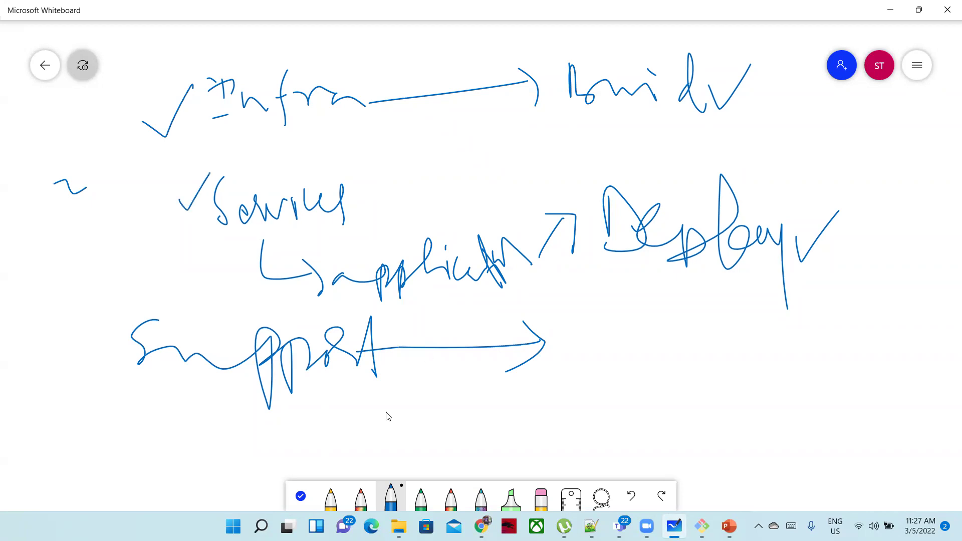
Write enhan below Support with a long arrow to the word Redeploy, and underline Redeploy
mouse_move(203, 426)
mouse_down()
mouse_move(236, 416)
mouse_move(326, 423)
mouse_move(615, 387)
mouse_move(613, 399)
mouse_move(753, 369)
mouse_up()
mouse_move(745, 361)
mouse_down()
mouse_move(748, 381)
mouse_move(794, 399)
mouse_up()
mouse_move(791, 360)
mouse_down()
mouse_move(828, 373)
mouse_move(857, 353)
mouse_move(884, 362)
mouse_up()
drag(632, 443, 847, 395)
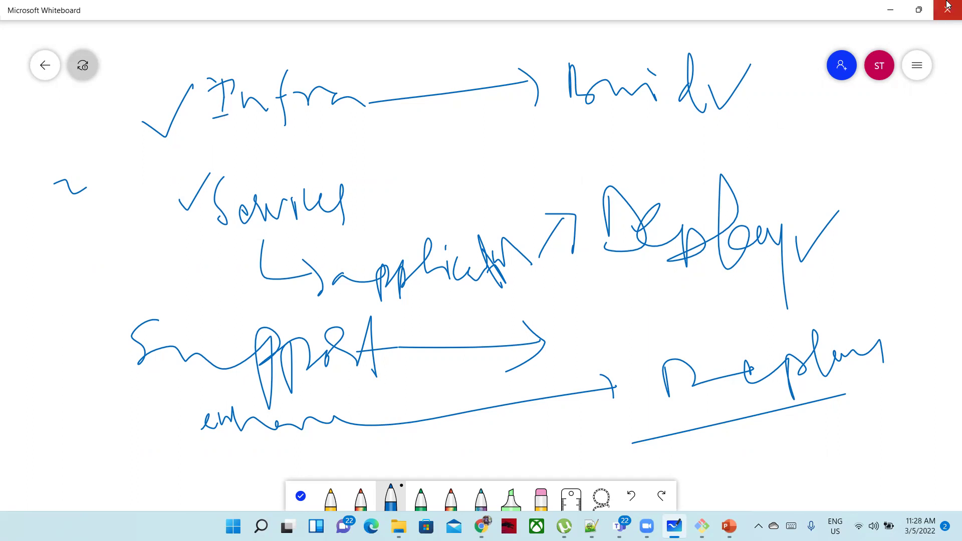
Switch to the GCP_Demo_PPT presentation in PowerPoint and show slide 15, the London data center example under Regions and Zones
click(889, 10)
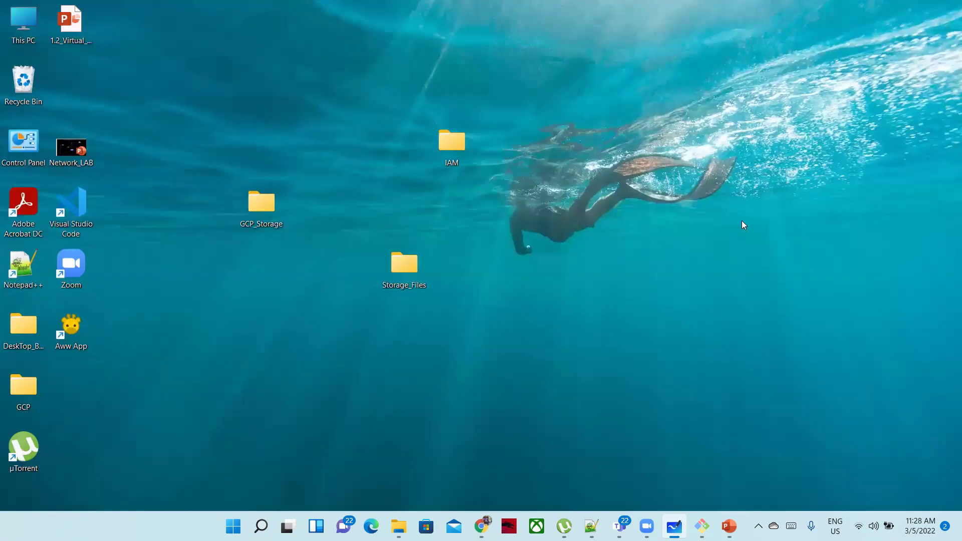
click(729, 526)
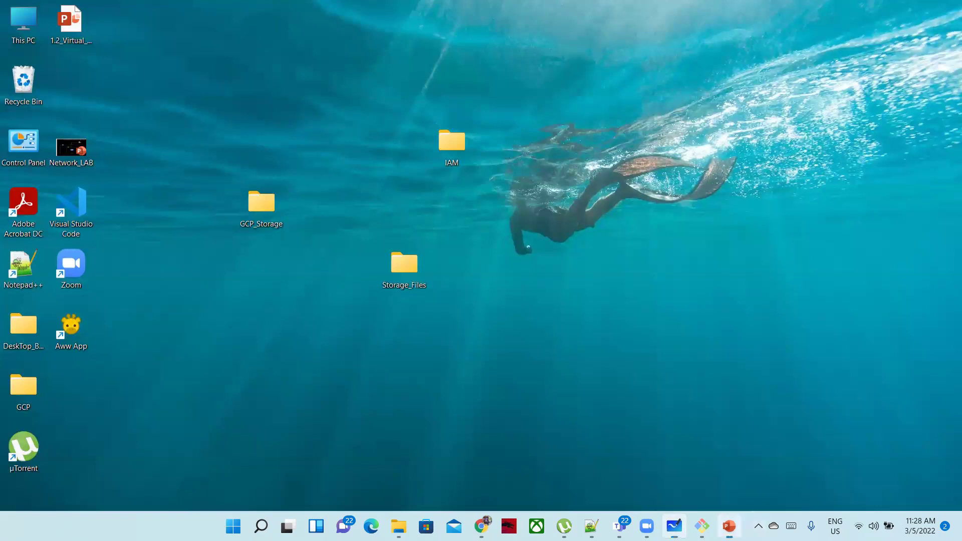
scroll(120, 418, down, 2)
click(90, 391)
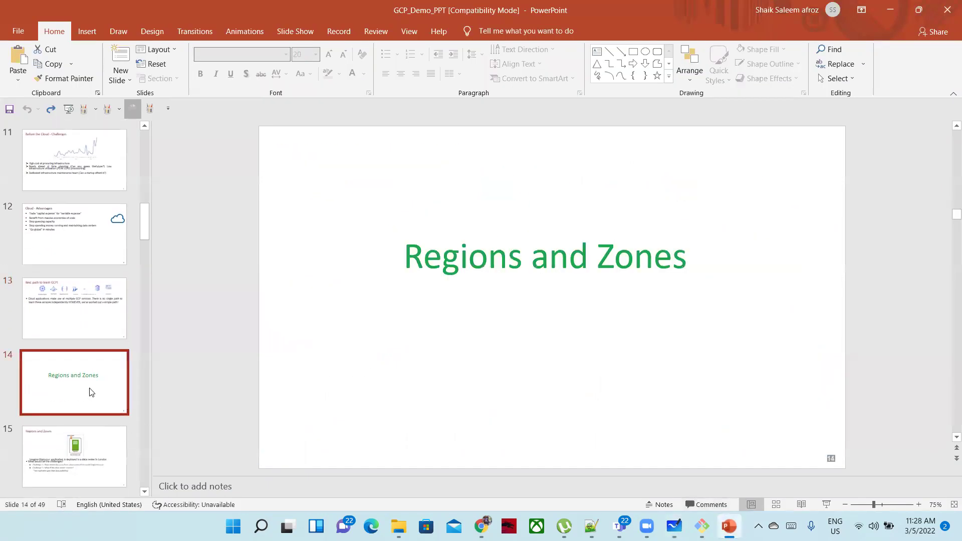
key(Down)
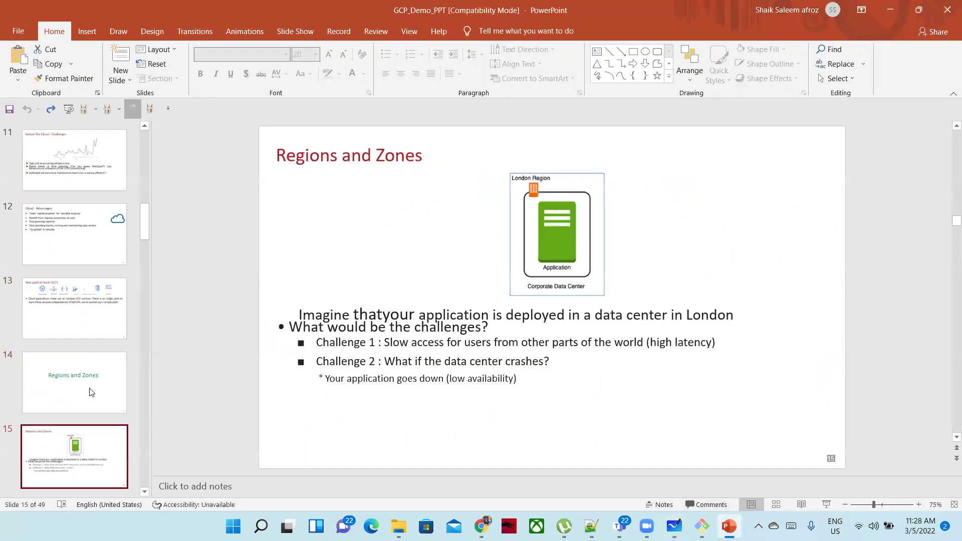